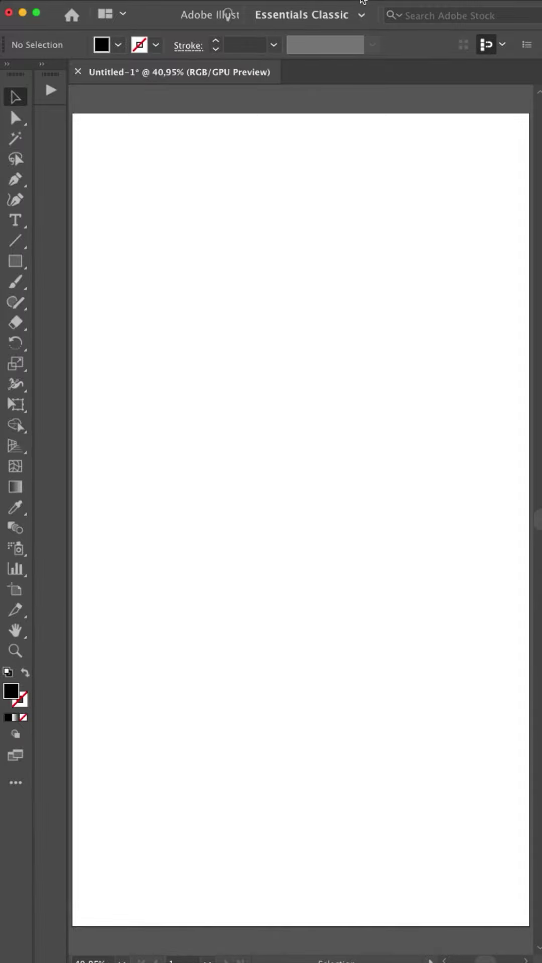
Step: Open the Window menu to list the available panels
{"action": "left_click", "coordinate": [362, 1]}
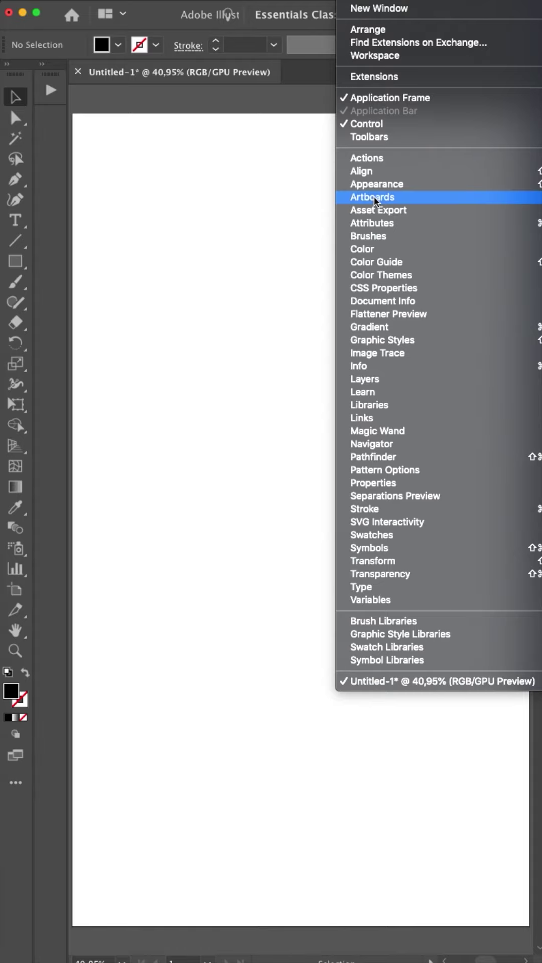
Step: Show the Appearance panel, shrink it, and move it to the top-left over the artboard
{"action": "left_click", "coordinate": [321, 193]}
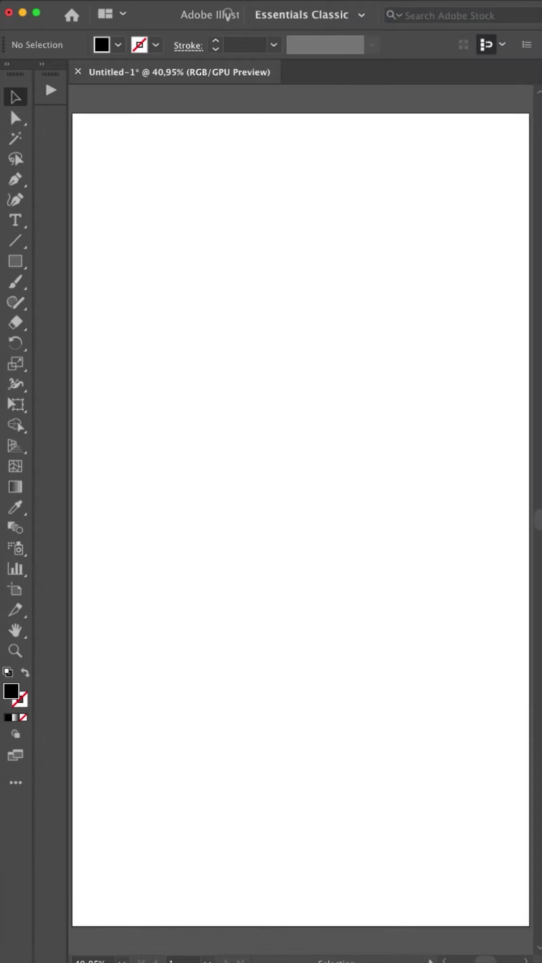
{"action": "left_click_drag", "start_coordinate": [416, 395], "coordinate": [241, 570]}
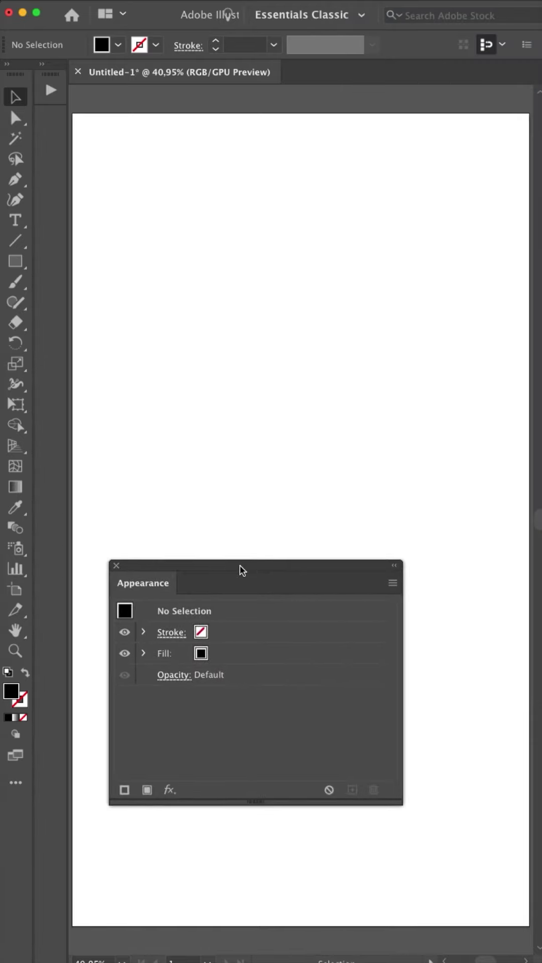
{"action": "left_click_drag", "start_coordinate": [399, 803], "coordinate": [304, 712]}
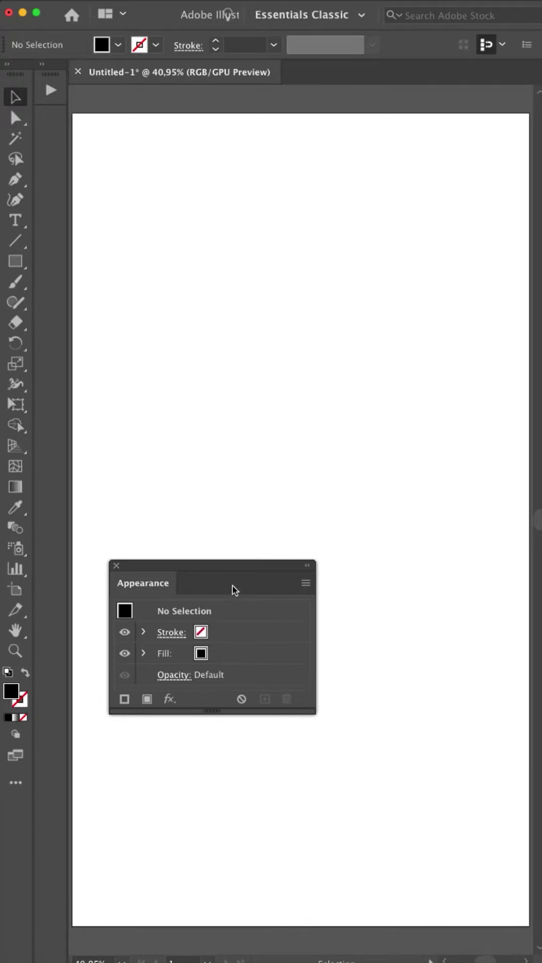
{"action": "left_click_drag", "start_coordinate": [239, 570], "coordinate": [168, 94]}
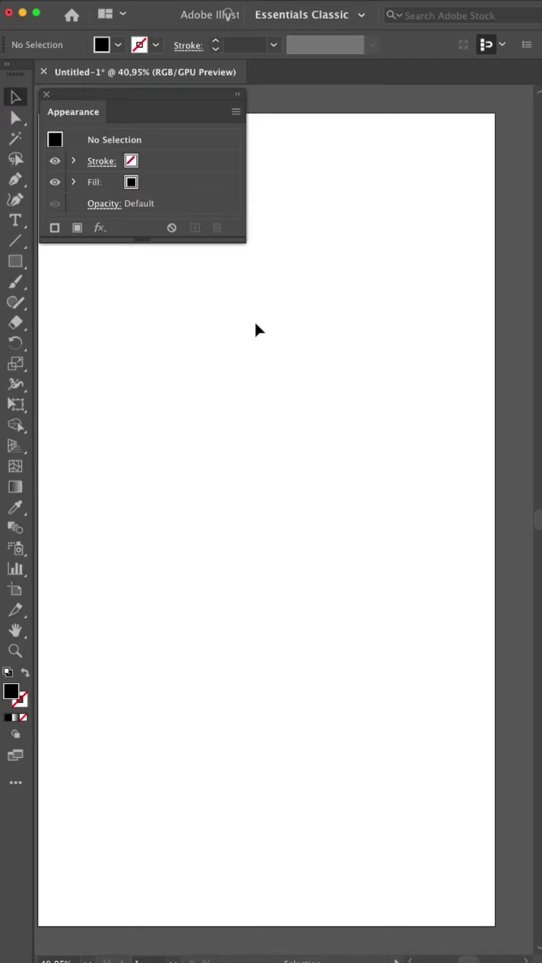
Step: Draw a large circle in the upper middle of the artboard with the Ellipse tool (L), then return to Selection (V)
{"action": "key", "text": "l"}
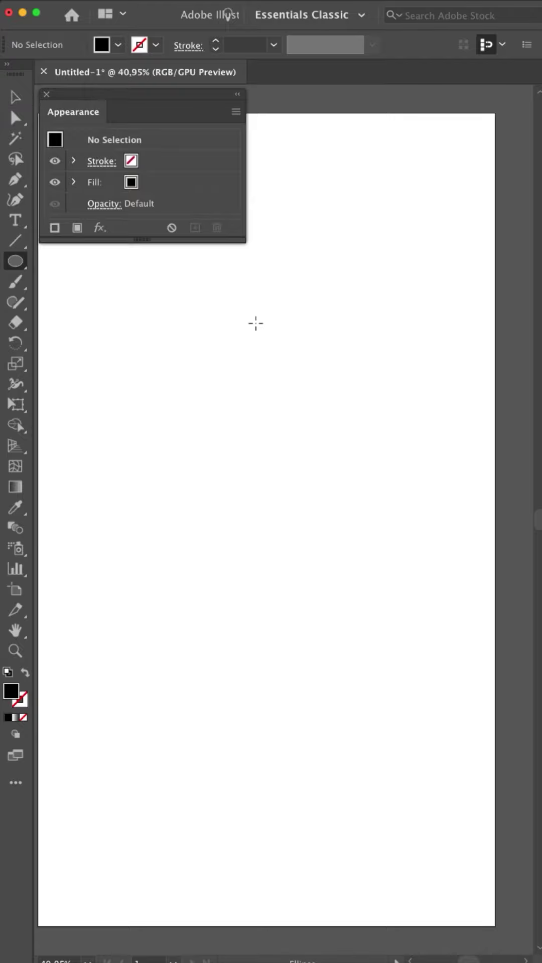
{"action": "left_click_drag", "start_coordinate": [157, 333], "coordinate": [394, 508]}
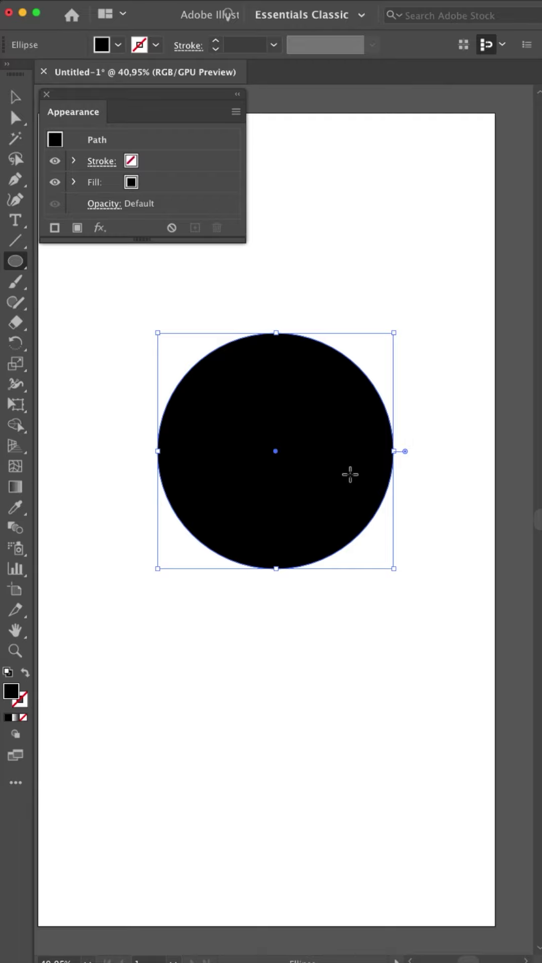
{"action": "key", "text": "v"}
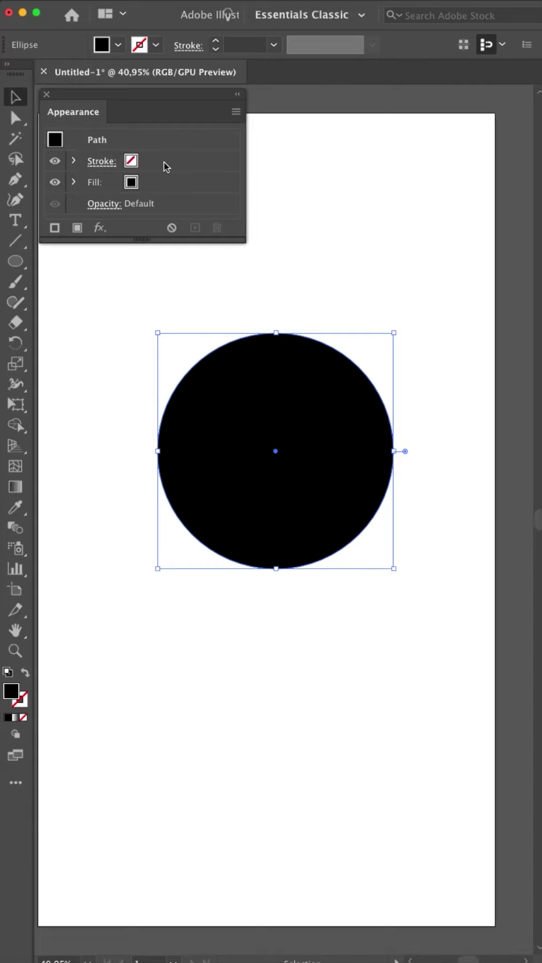
{"action": "left_click", "coordinate": [130, 162]}
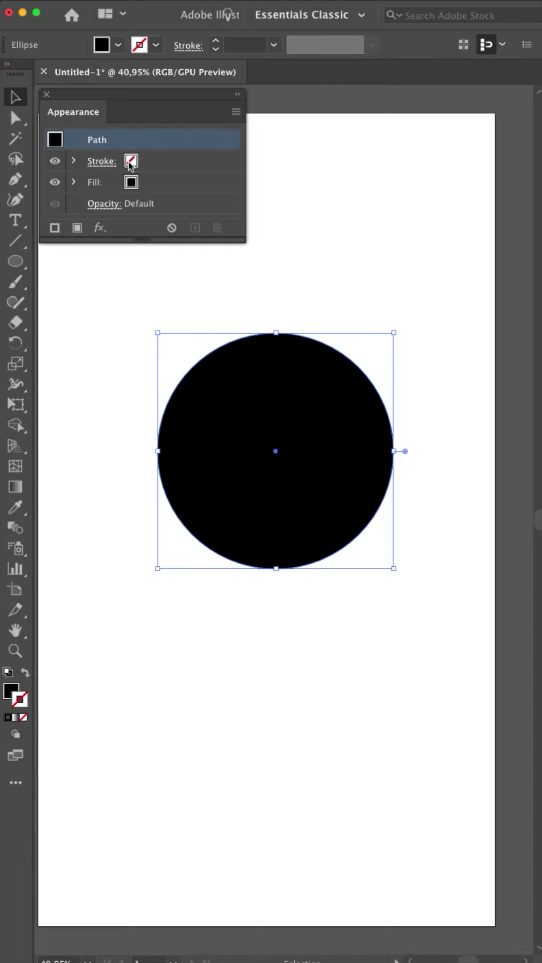
Step: Colour the circle's stroke red and step its weight up to 10 px
{"action": "left_click", "coordinate": [130, 163]}
{"action": "left_click", "coordinate": [146, 162]}
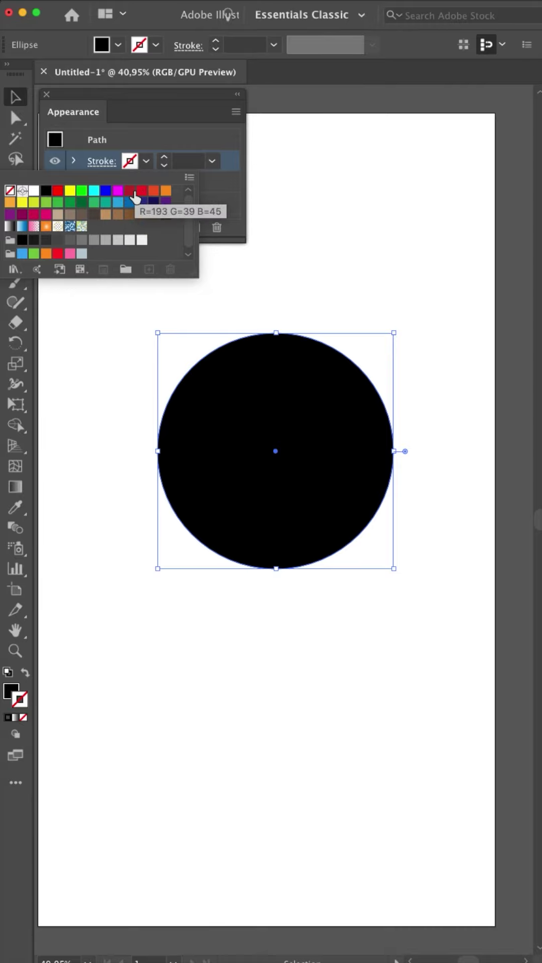
{"action": "left_click", "coordinate": [58, 191]}
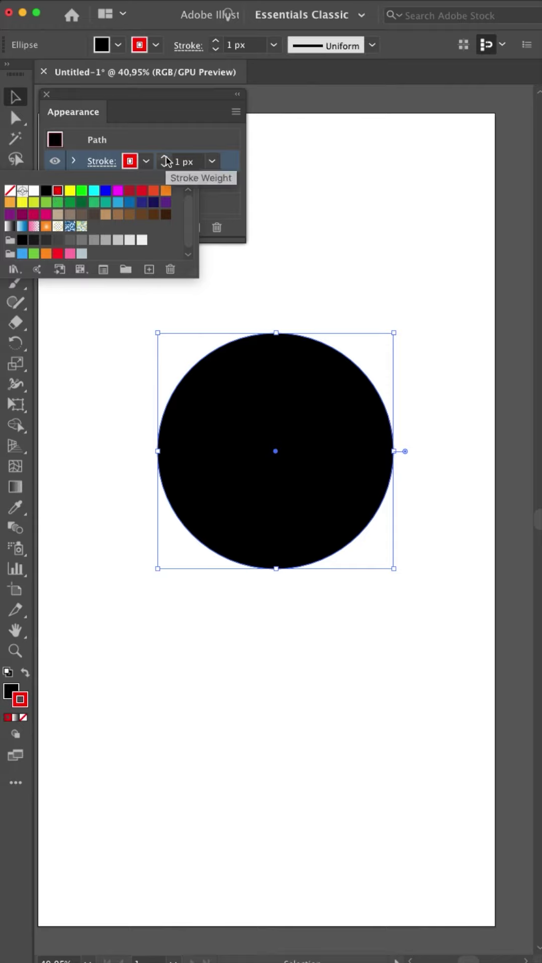
{"action": "left_click", "coordinate": [166, 161]}
{"action": "left_click", "coordinate": [166, 159]}
{"action": "left_click", "coordinate": [166, 158]}
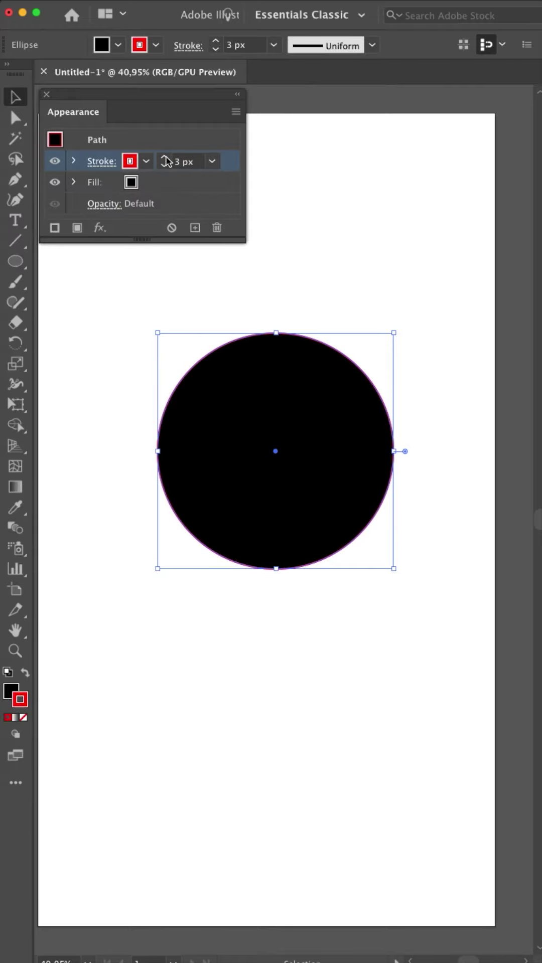
{"action": "left_click", "coordinate": [166, 159]}
{"action": "left_click", "coordinate": [166, 158]}
{"action": "left_click", "coordinate": [166, 159]}
{"action": "left_click", "coordinate": [166, 159]}
{"action": "left_click", "coordinate": [166, 159]}
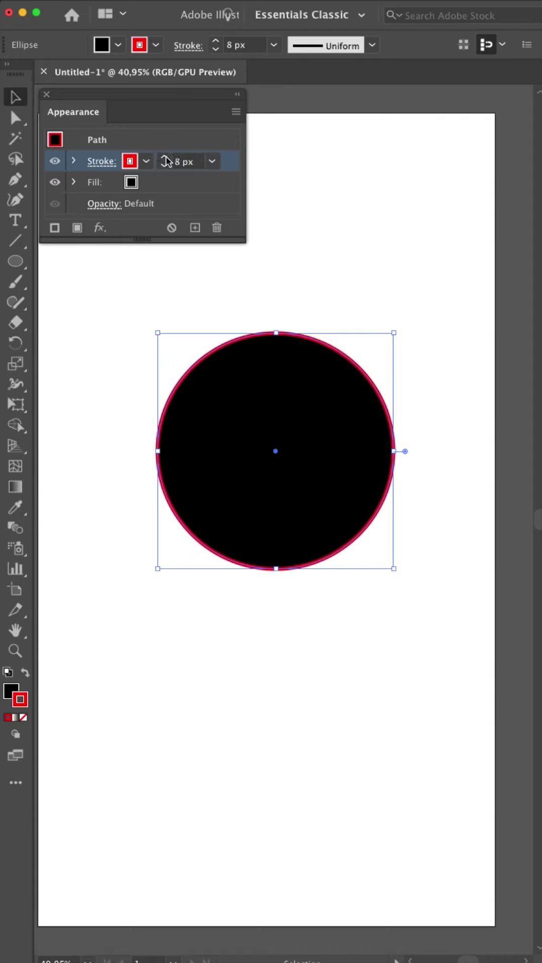
{"action": "left_click", "coordinate": [166, 159]}
{"action": "left_click", "coordinate": [166, 158]}
{"action": "left_click", "coordinate": [175, 141]}
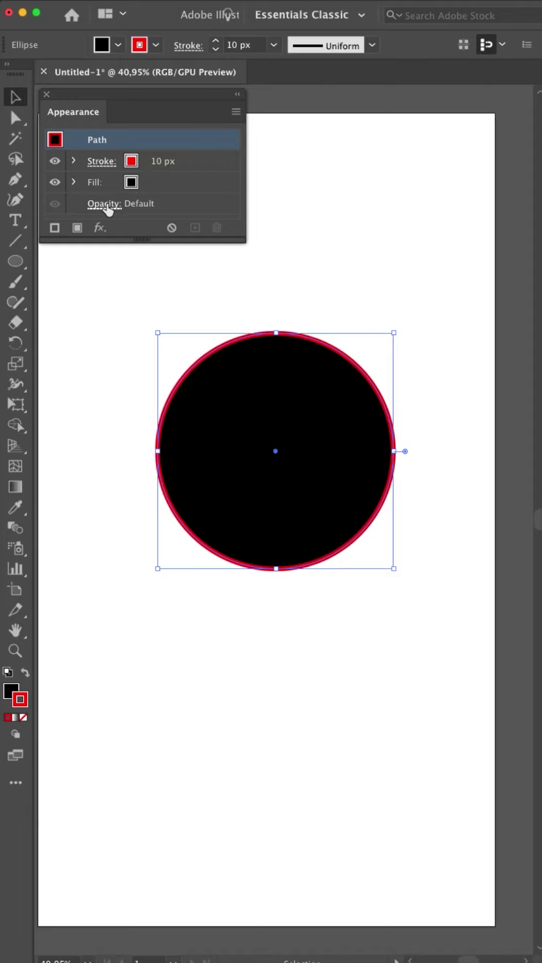
{"action": "left_click", "coordinate": [110, 208]}
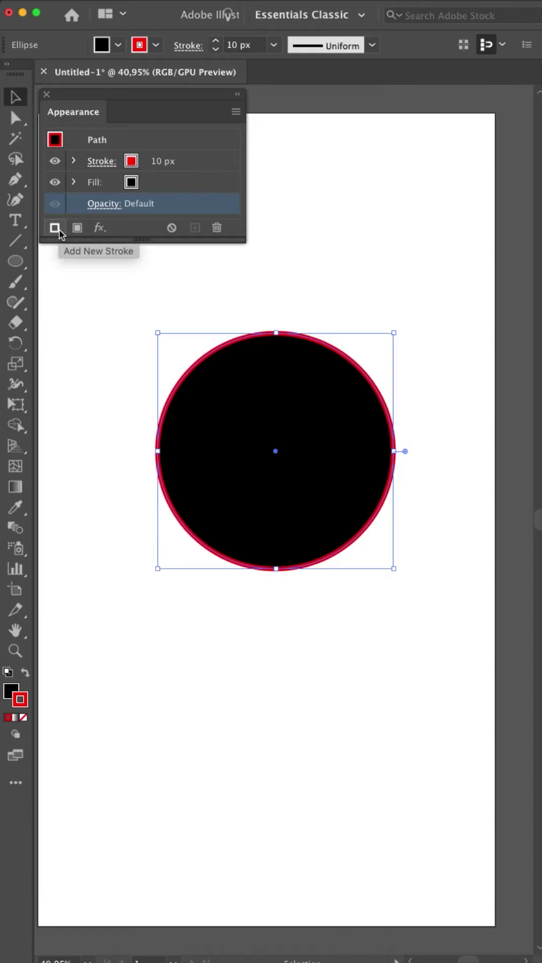
Step: Add a second stroke to the circle, colour it blue, and reorder it in the stroke stack
{"action": "left_click", "coordinate": [77, 229]}
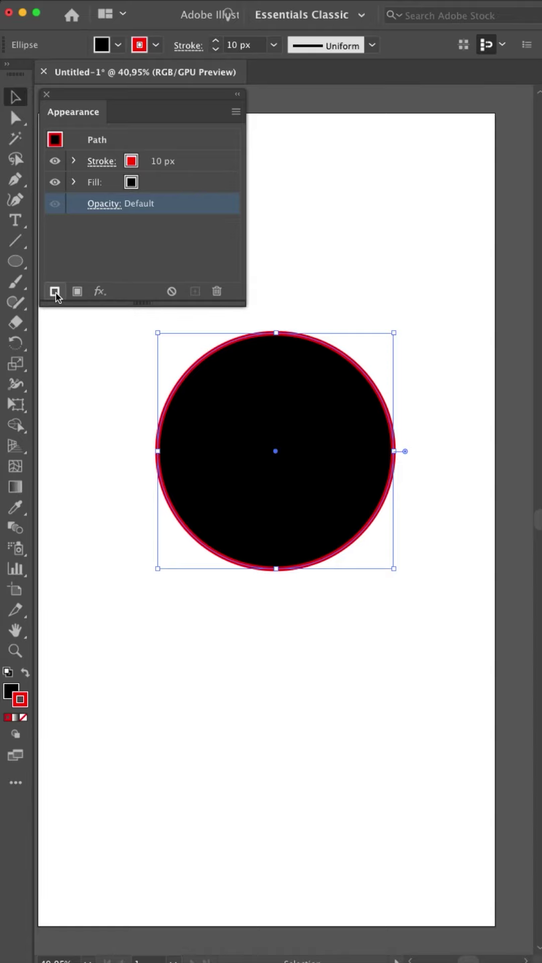
{"action": "left_click", "coordinate": [55, 292]}
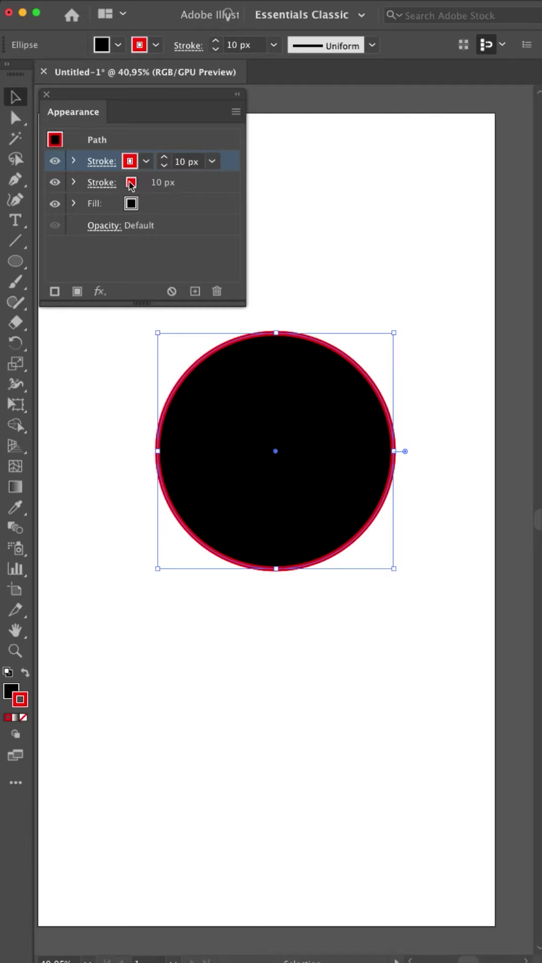
{"action": "left_click", "coordinate": [146, 162]}
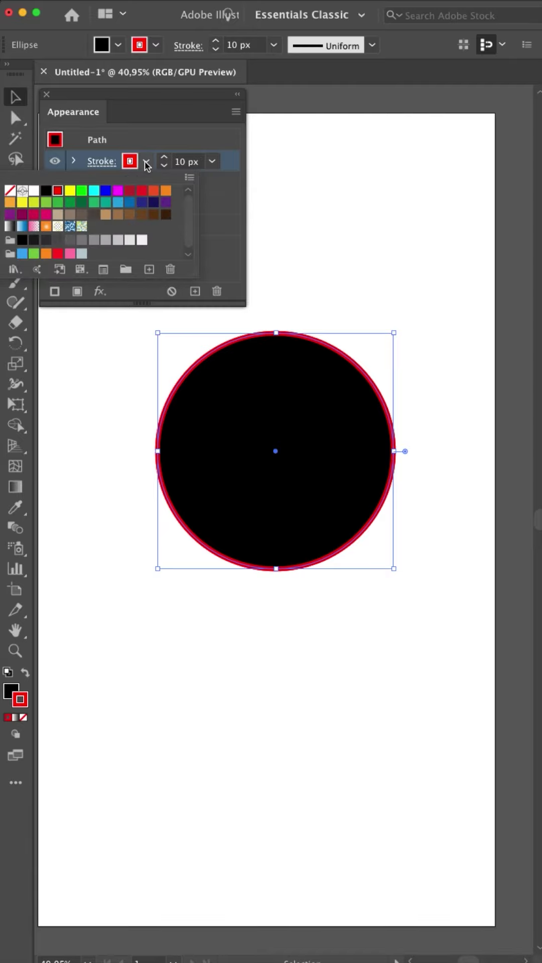
{"action": "left_click", "coordinate": [106, 191]}
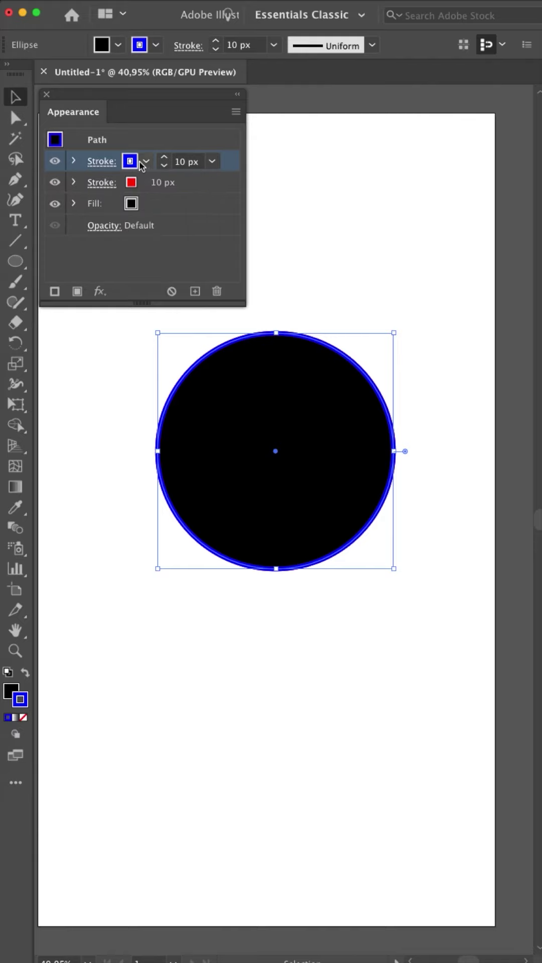
{"action": "mouse_move", "coordinate": [233, 165]}
{"action": "left_mouse_down"}
{"action": "mouse_move", "coordinate": [228, 193]}
{"action": "mouse_move", "coordinate": [222, 158]}
{"action": "left_mouse_up"}
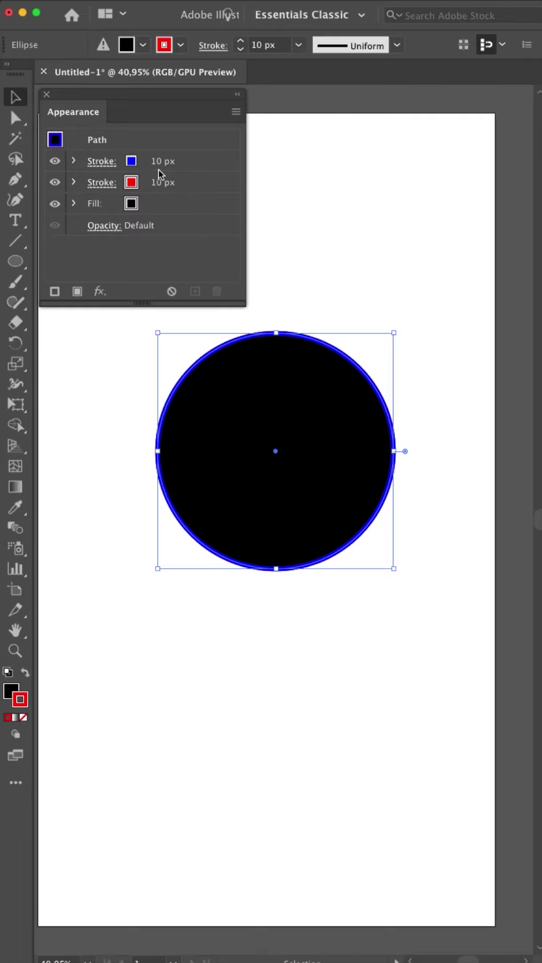
Step: Lower the blue stroke's weight to 5 px and deselect the circle
{"action": "left_click", "coordinate": [159, 165]}
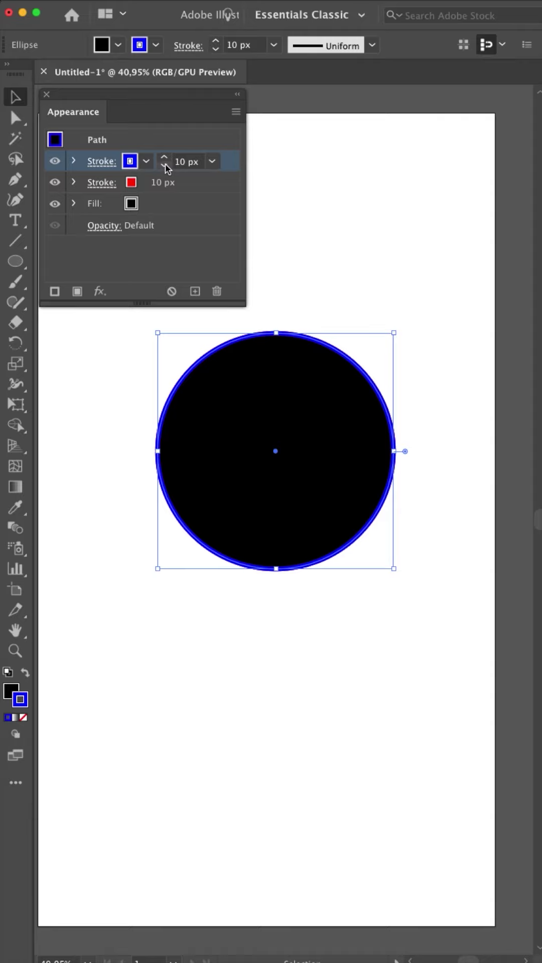
{"action": "left_click", "coordinate": [164, 166]}
{"action": "left_click", "coordinate": [165, 165]}
{"action": "left_click", "coordinate": [164, 165]}
{"action": "left_click", "coordinate": [164, 166]}
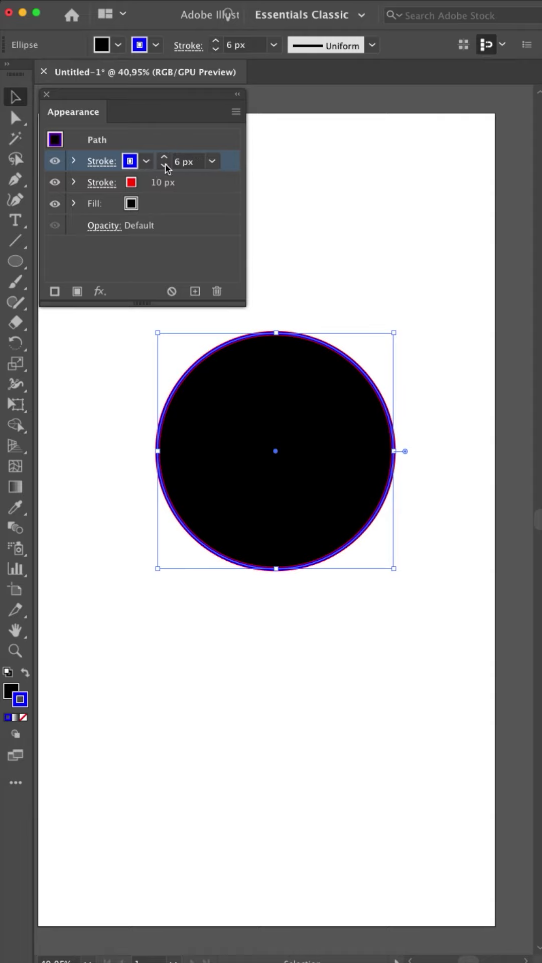
{"action": "left_click", "coordinate": [164, 166]}
{"action": "left_click", "coordinate": [126, 372]}
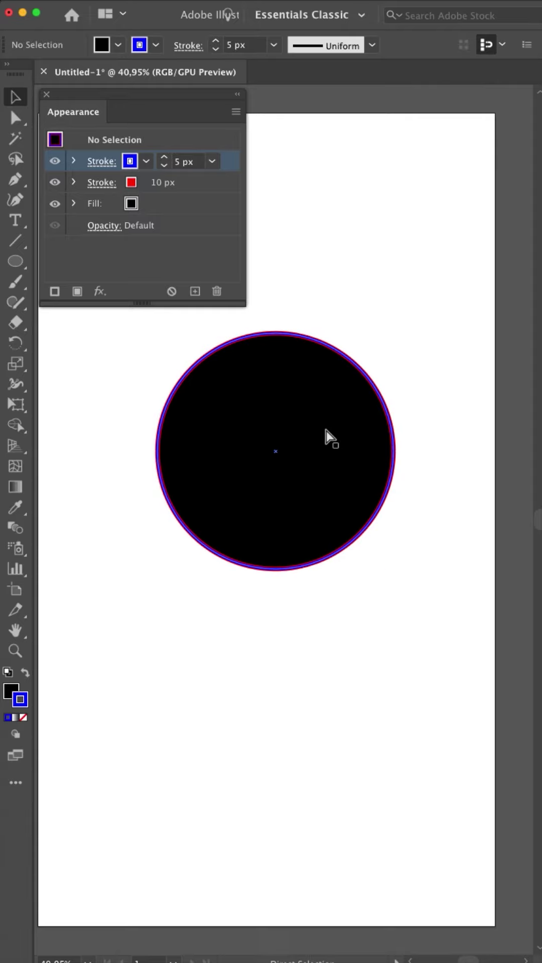
{"action": "key", "text": "super+equal"}
Step: Zoom in to inspect the circle's edge, zoom back out, then reselect the circle with Select All
{"action": "left_click", "coordinate": [150, 386]}
{"action": "key", "text": "a"}
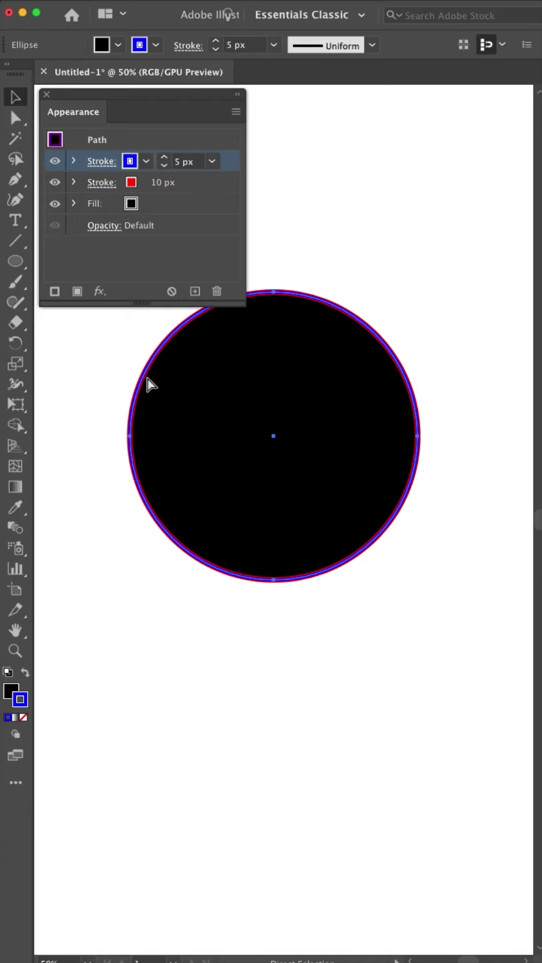
{"action": "key", "text": "super+equal"}
{"action": "key", "text": "super+equal"}
{"action": "key", "text": "v"}
{"action": "key", "text": "super+minus"}
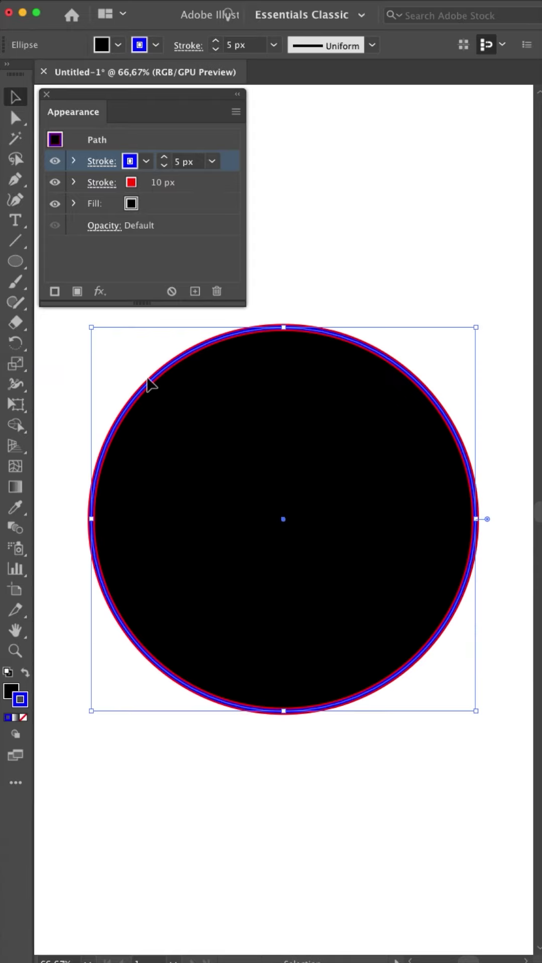
{"action": "left_click", "coordinate": [312, 294]}
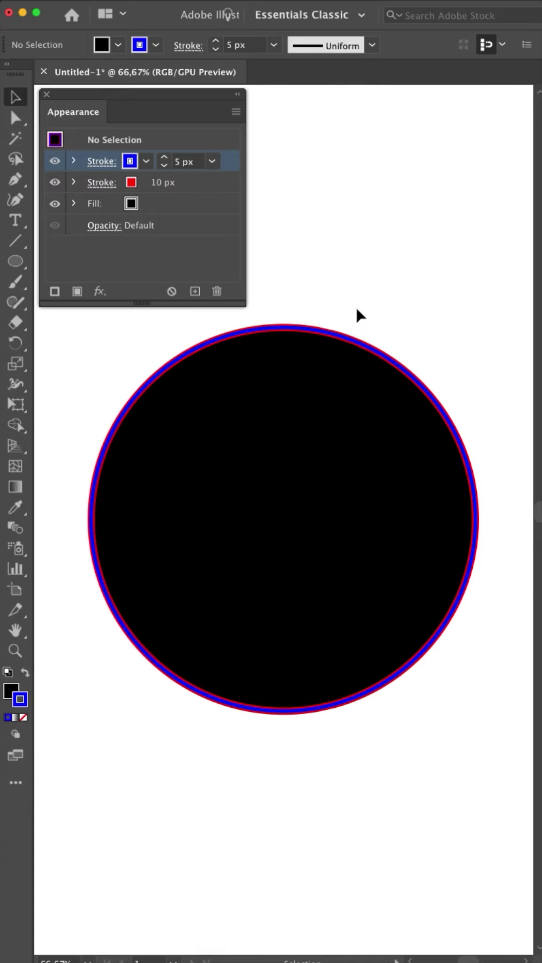
{"action": "key", "text": "super+a"}
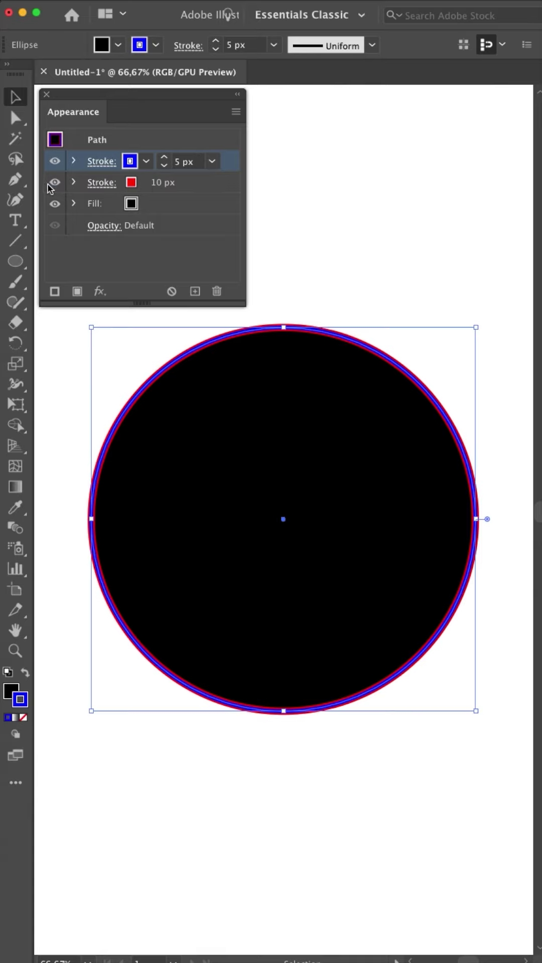
Step: Set the blue stroke's Align Stroke option to Inside, then select the red stroke row
{"action": "left_click", "coordinate": [102, 161]}
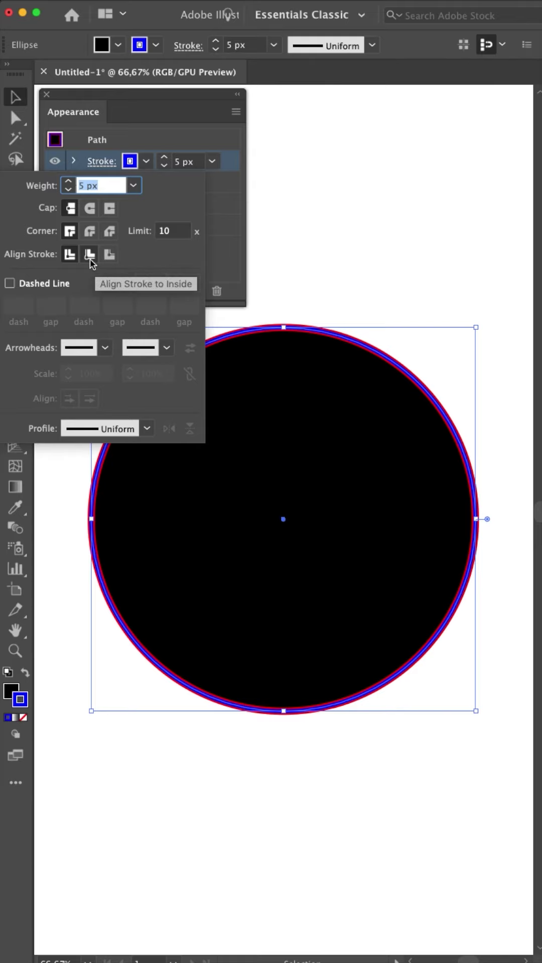
{"action": "left_click", "coordinate": [90, 257]}
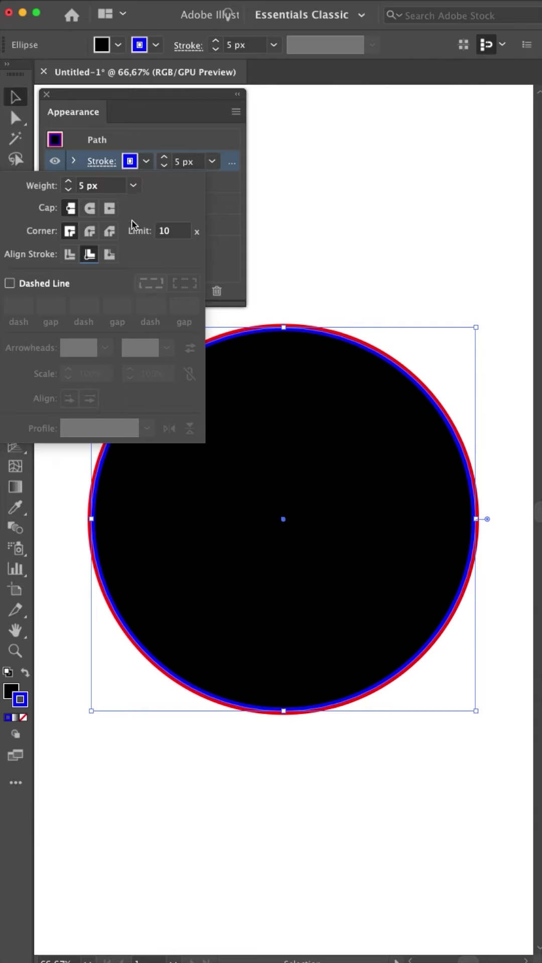
{"action": "left_click", "coordinate": [109, 254]}
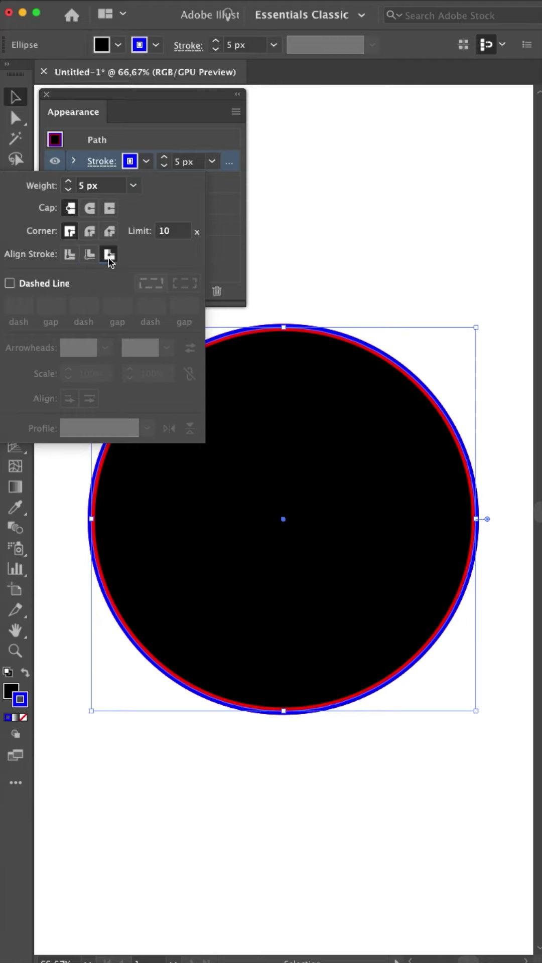
{"action": "left_click", "coordinate": [90, 255]}
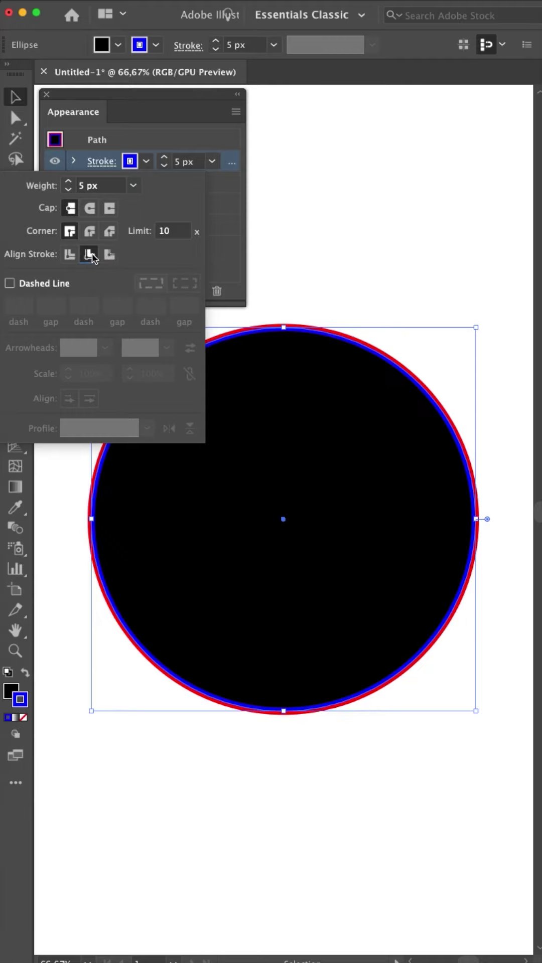
{"action": "left_click", "coordinate": [227, 191]}
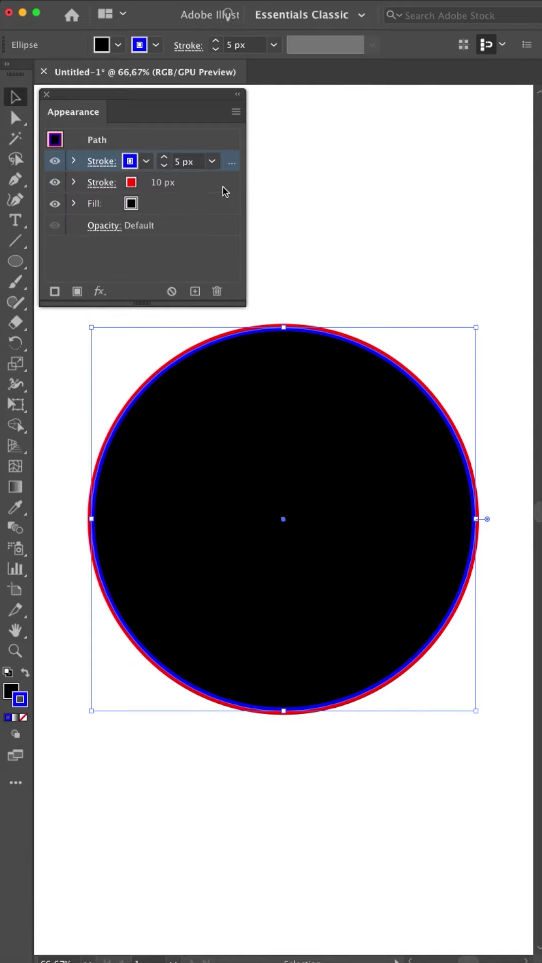
{"action": "left_click", "coordinate": [159, 184]}
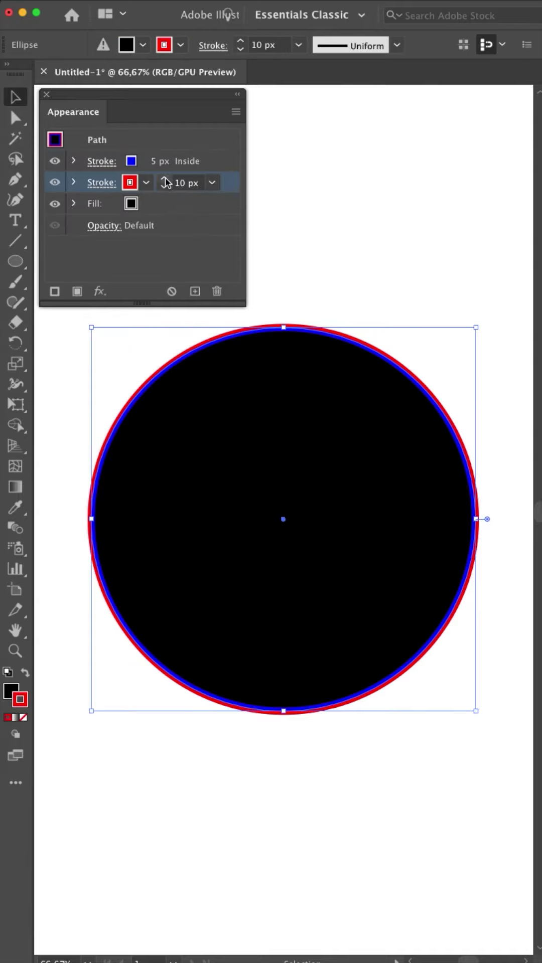
Step: Raise the red stroke's weight from 10 px to 16 px and deselect to preview
{"action": "left_click", "coordinate": [165, 179]}
{"action": "left_click", "coordinate": [165, 179]}
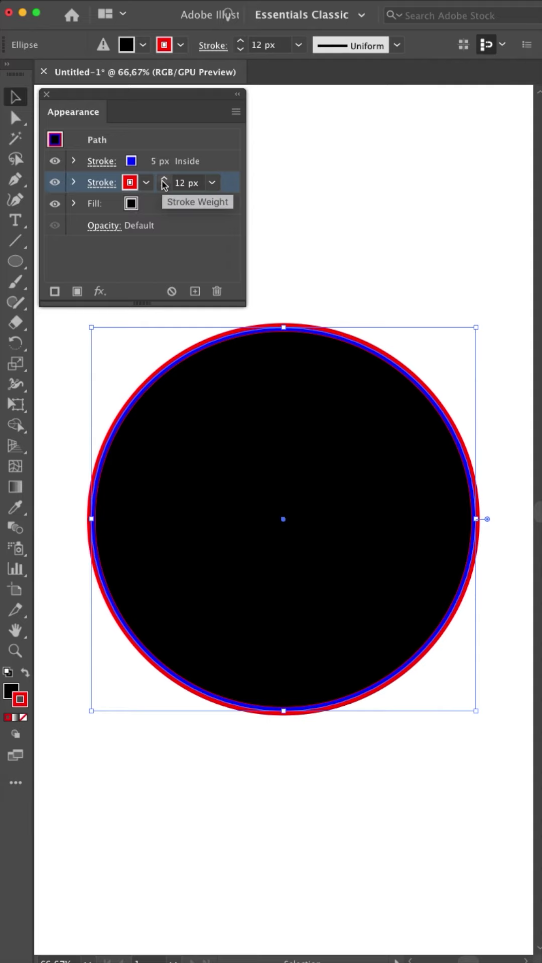
{"action": "left_click", "coordinate": [164, 180]}
{"action": "left_click", "coordinate": [164, 180]}
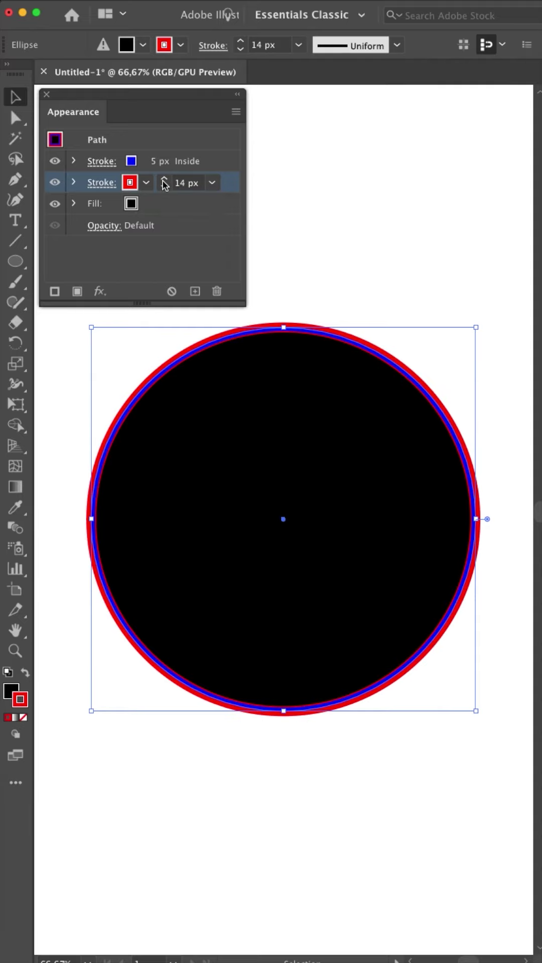
{"action": "left_click", "coordinate": [164, 180]}
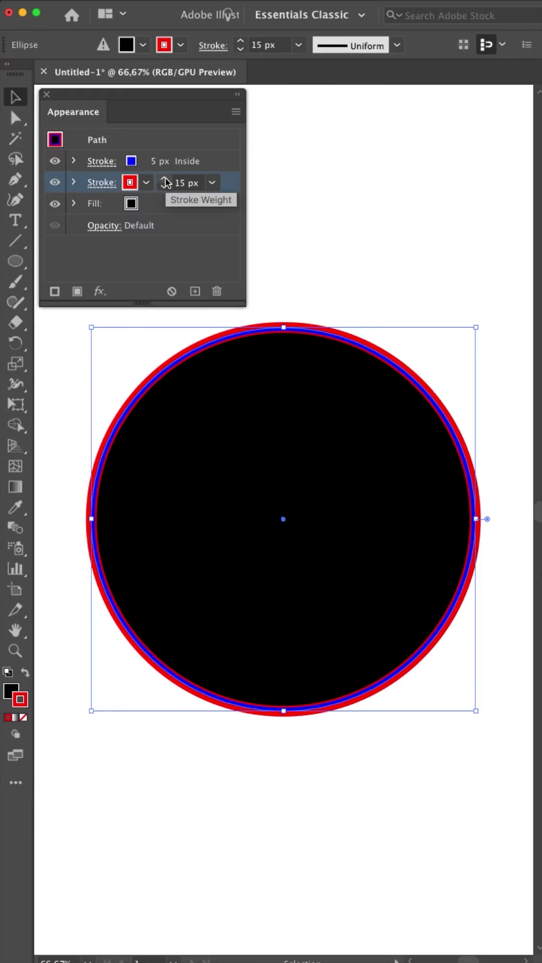
{"action": "left_click", "coordinate": [166, 181]}
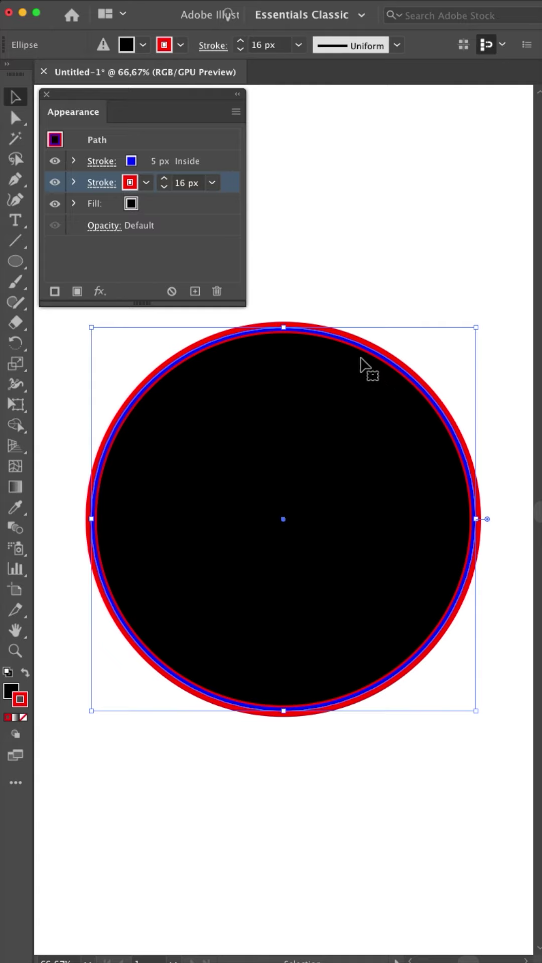
{"action": "left_click", "coordinate": [356, 285]}
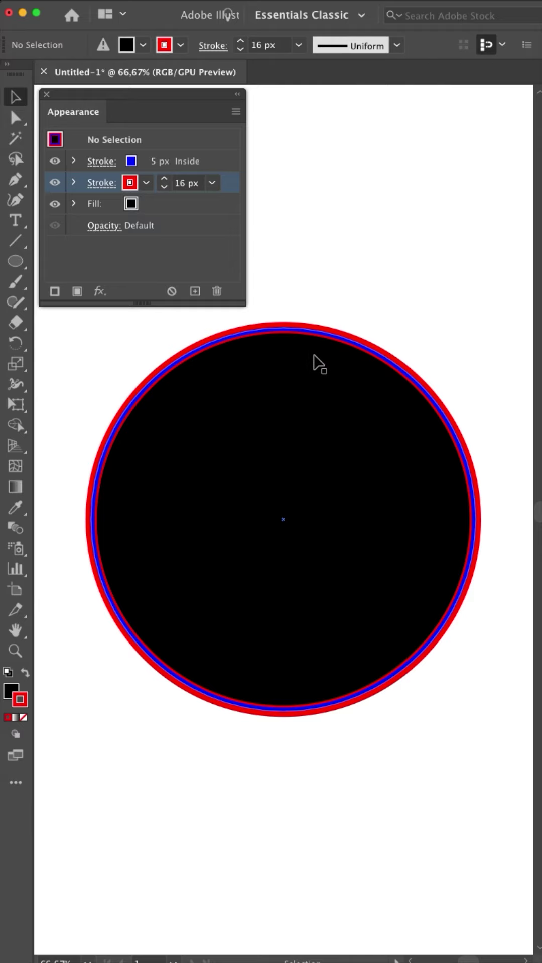
{"action": "left_click", "coordinate": [364, 346]}
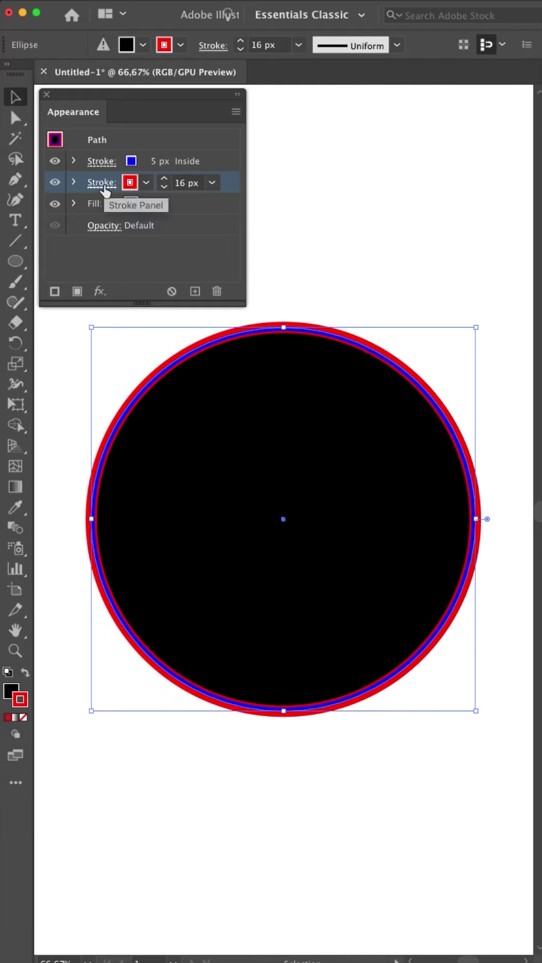
{"action": "left_click", "coordinate": [103, 184]}
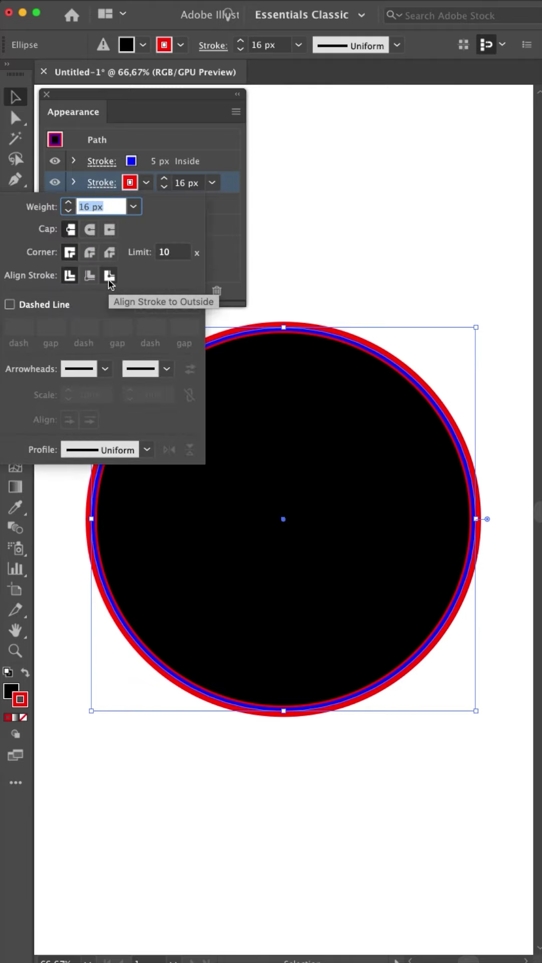
{"action": "left_click", "coordinate": [109, 276]}
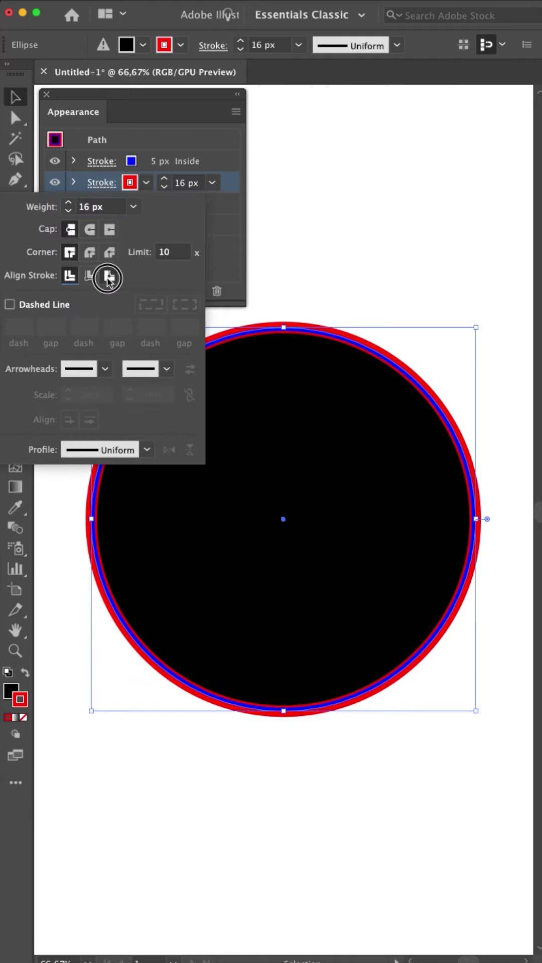
{"action": "left_click", "coordinate": [304, 291]}
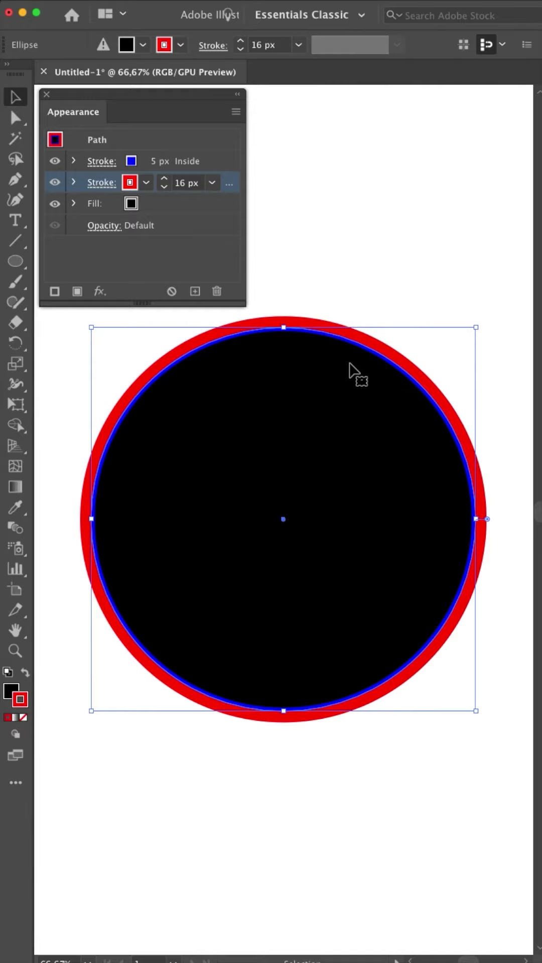
{"action": "left_click", "coordinate": [384, 316]}
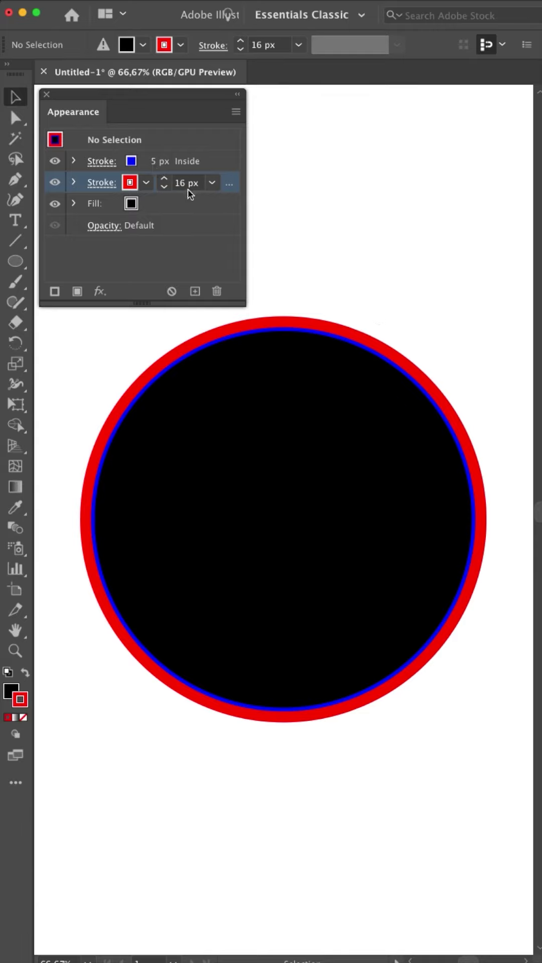
{"action": "left_click", "coordinate": [106, 184]}
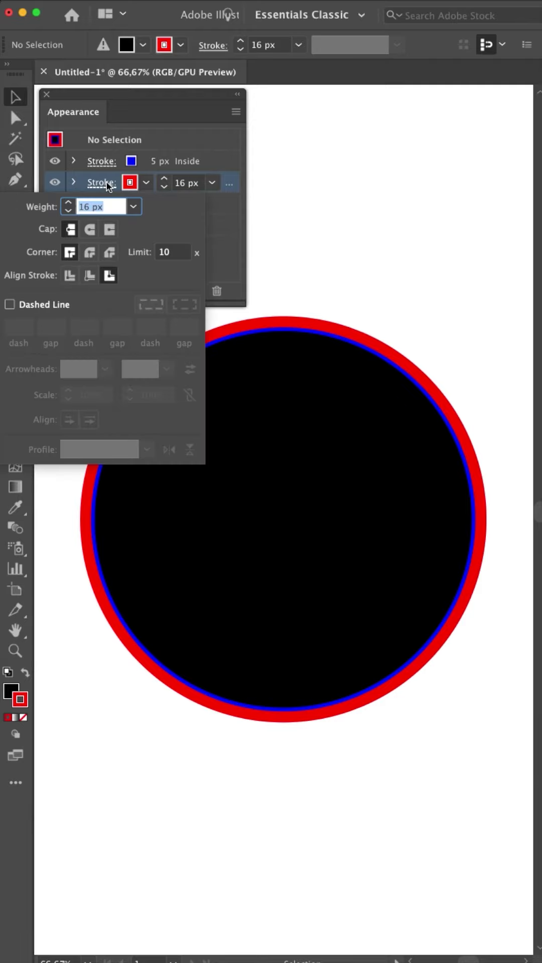
{"action": "left_click", "coordinate": [90, 276]}
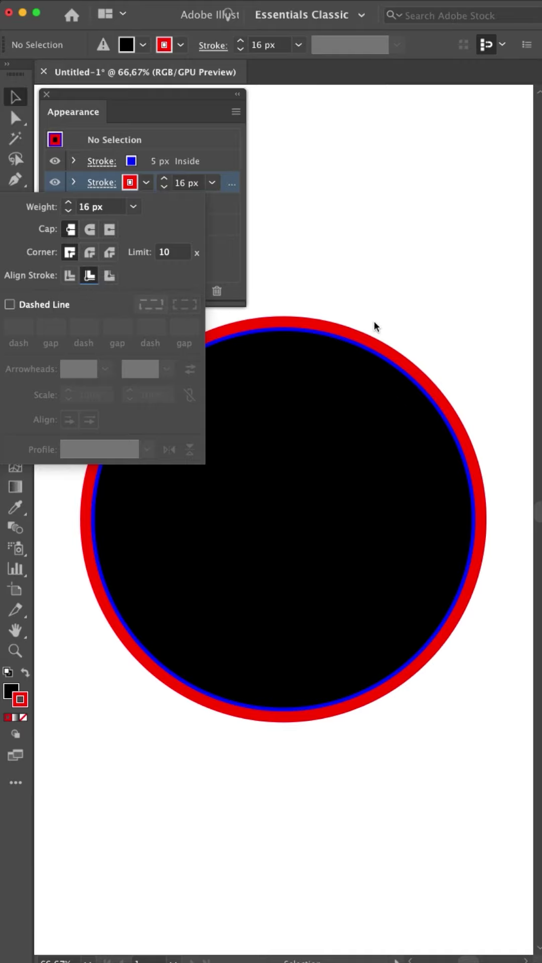
{"action": "left_click", "coordinate": [360, 380]}
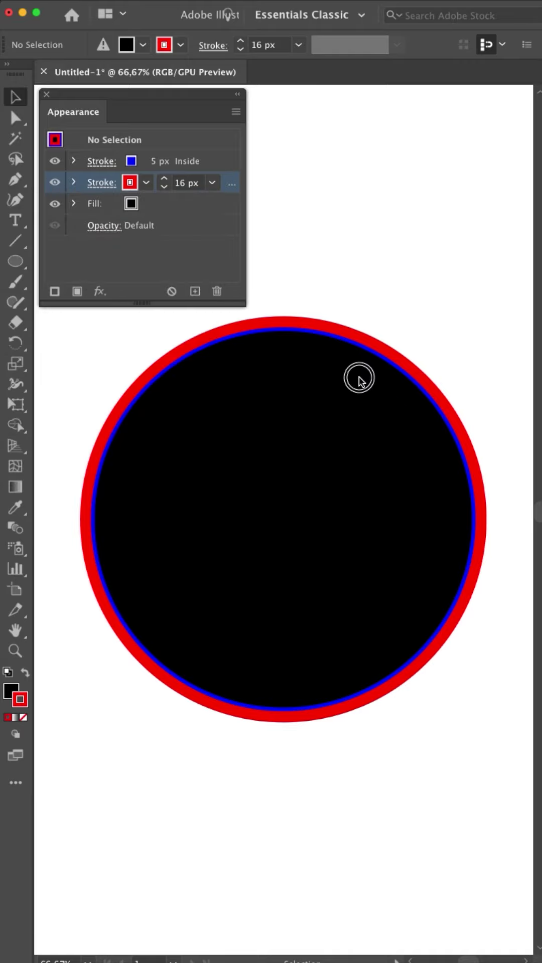
{"action": "left_click", "coordinate": [364, 346]}
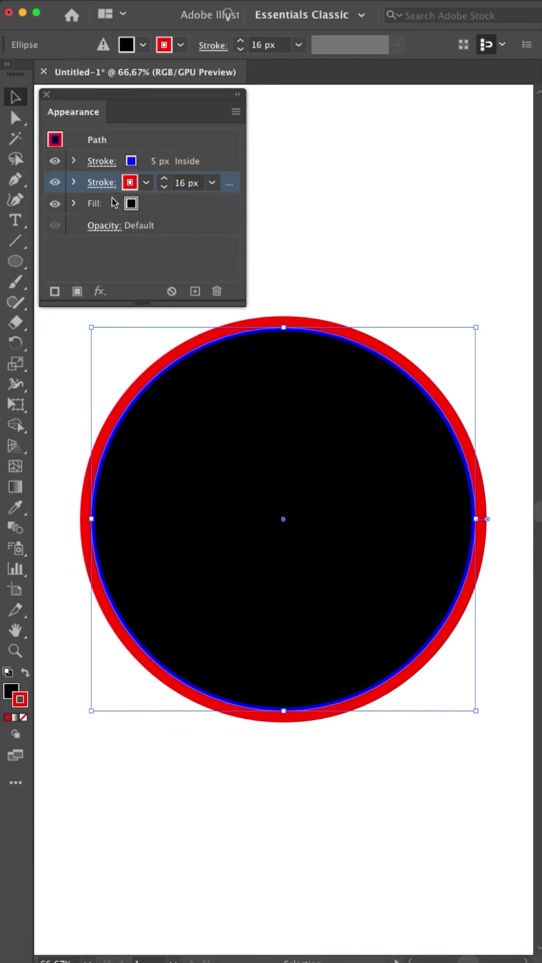
{"action": "left_click", "coordinate": [105, 184]}
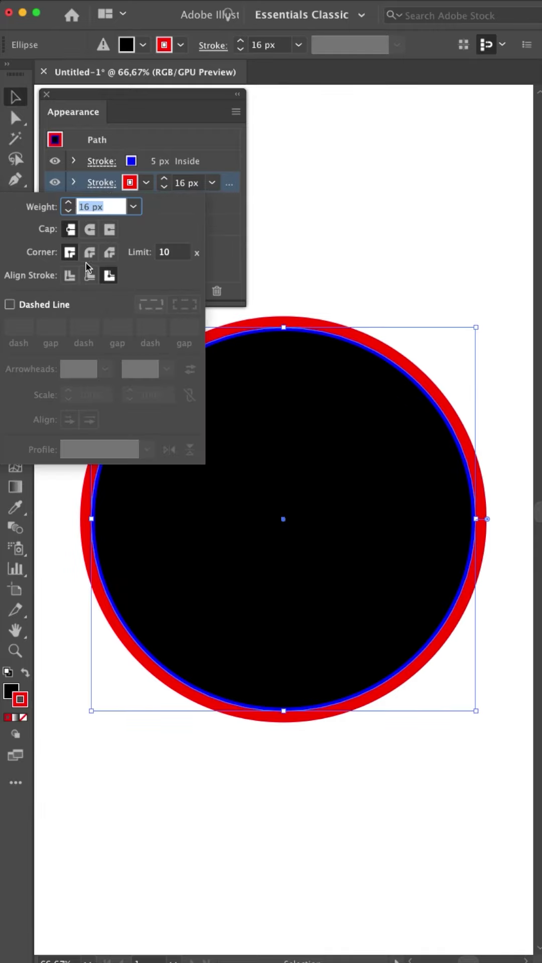
{"action": "left_click", "coordinate": [90, 277]}
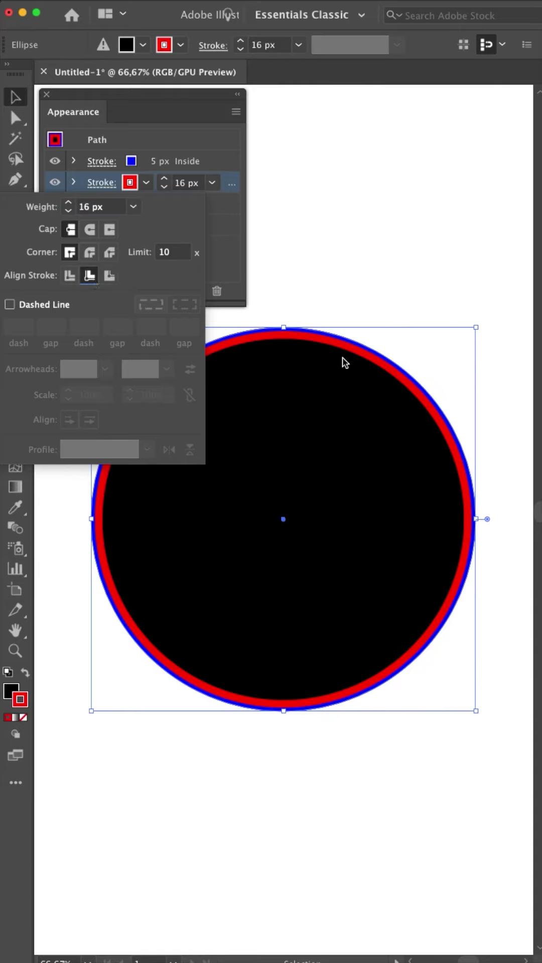
{"action": "left_click", "coordinate": [70, 276]}
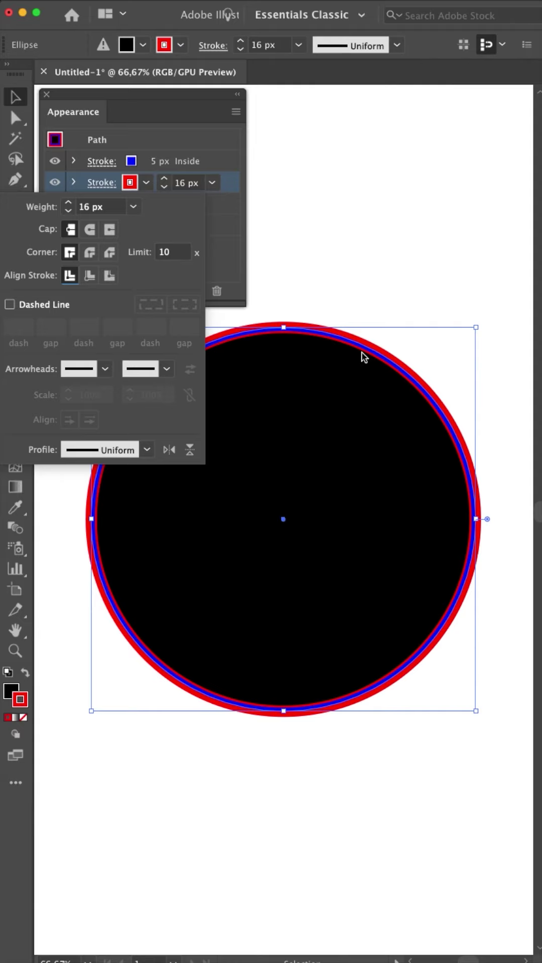
{"action": "left_click", "coordinate": [383, 262]}
{"action": "left_click", "coordinate": [381, 260]}
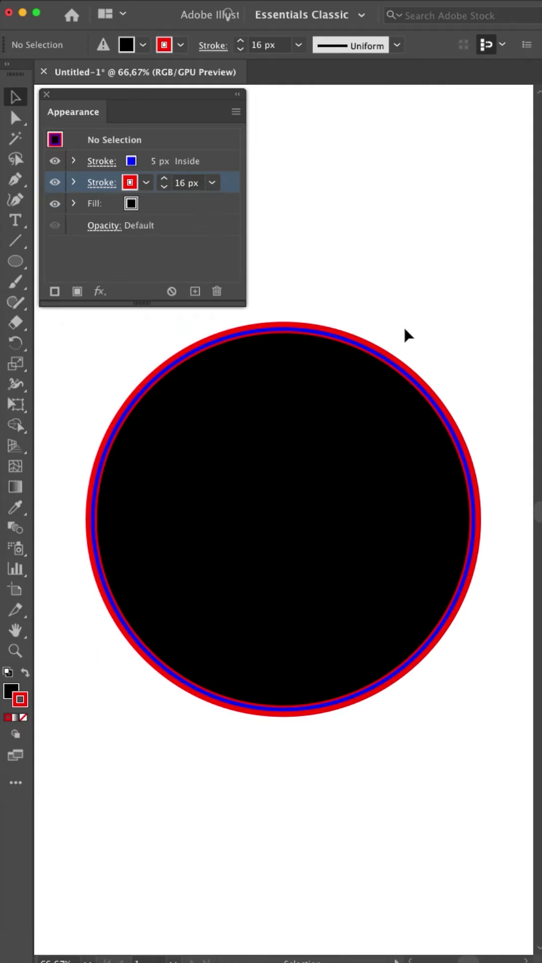
{"action": "left_click", "coordinate": [55, 292]}
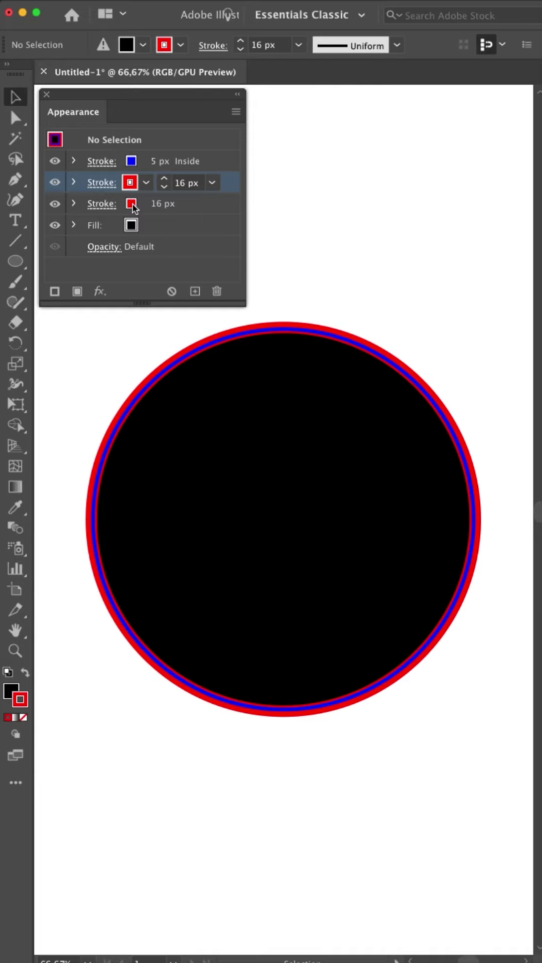
{"action": "left_click", "coordinate": [132, 205]}
{"action": "left_click", "coordinate": [146, 203]}
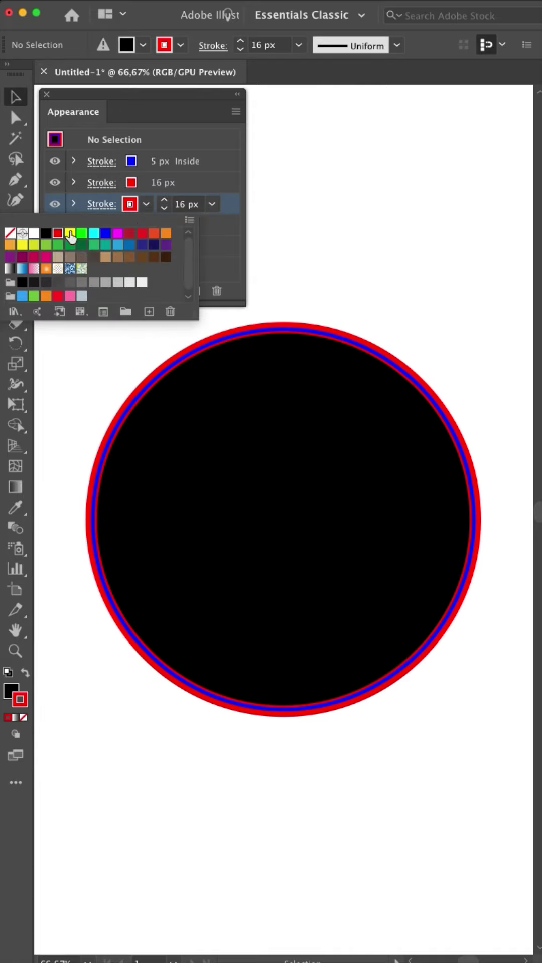
{"action": "left_click", "coordinate": [70, 233]}
{"action": "left_click", "coordinate": [164, 199]}
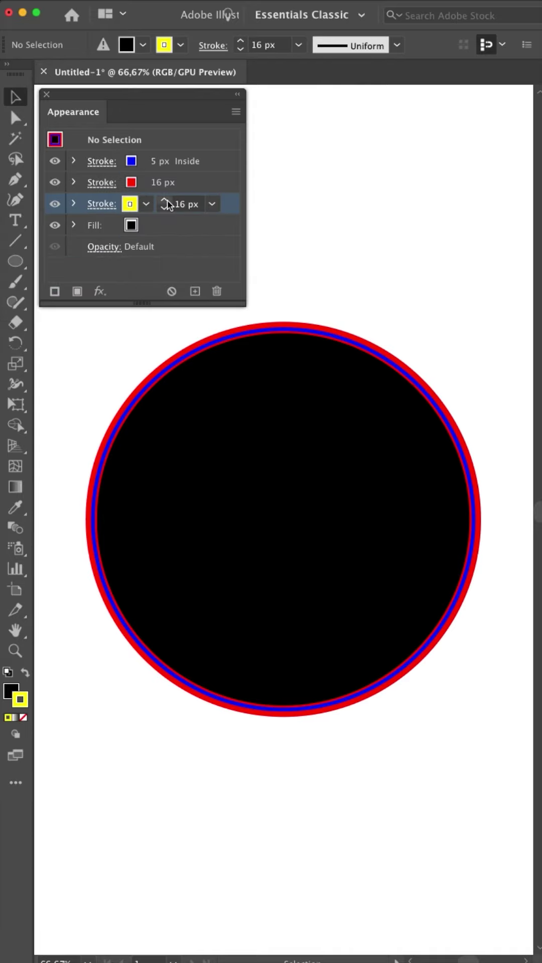
{"action": "left_click", "coordinate": [164, 200]}
{"action": "left_click", "coordinate": [164, 200]}
{"action": "left_click", "coordinate": [164, 199]}
{"action": "left_click", "coordinate": [164, 200]}
{"action": "left_click", "coordinate": [164, 199]}
{"action": "left_click", "coordinate": [164, 199]}
{"action": "left_click", "coordinate": [165, 200]}
{"action": "left_click", "coordinate": [164, 200]}
{"action": "left_click", "coordinate": [164, 199]}
{"action": "left_click", "coordinate": [164, 199]}
{"action": "left_click", "coordinate": [164, 200]}
{"action": "left_click", "coordinate": [373, 429]}
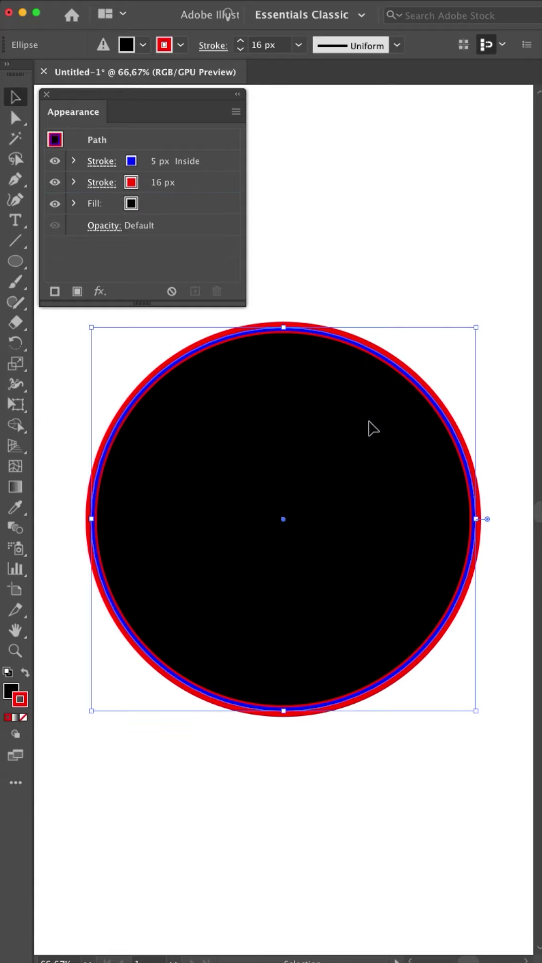
{"action": "left_click", "coordinate": [55, 292]}
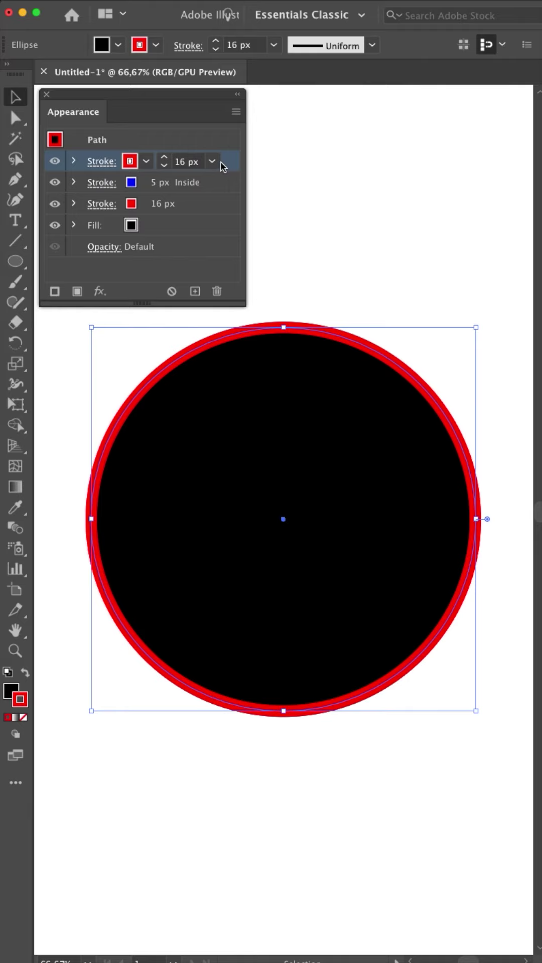
Step: Move the new third stroke to the bottom of the stack and colour it yellow
{"action": "mouse_move", "coordinate": [223, 161]}
{"action": "left_mouse_down"}
{"action": "mouse_move", "coordinate": [229, 159]}
{"action": "mouse_move", "coordinate": [222, 208]}
{"action": "left_mouse_up"}
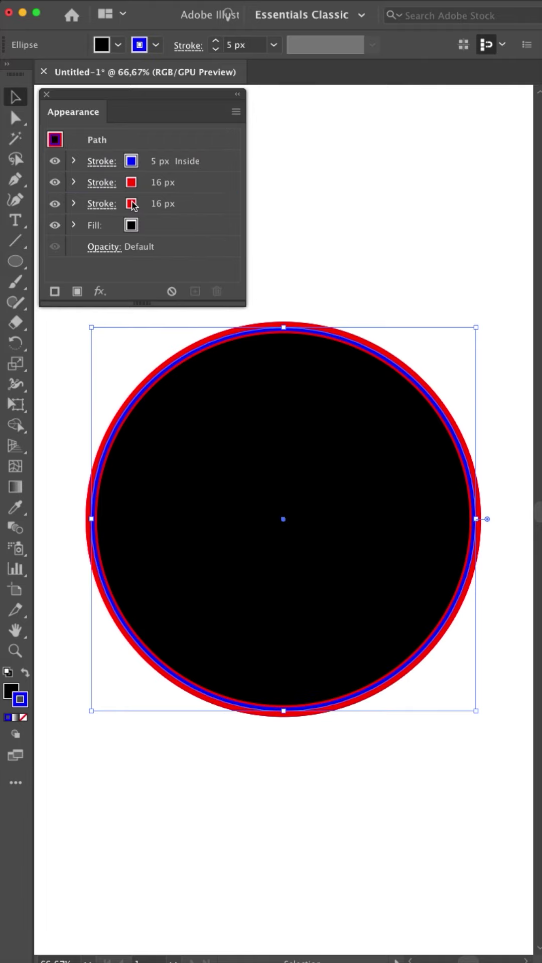
{"action": "left_click", "coordinate": [133, 205]}
{"action": "left_click", "coordinate": [146, 205]}
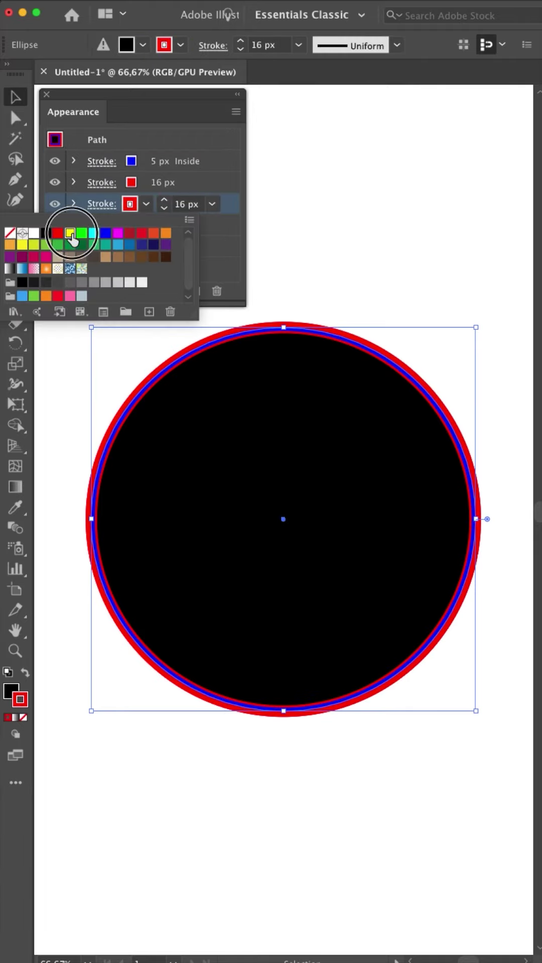
{"action": "left_click", "coordinate": [71, 233]}
{"action": "left_click", "coordinate": [179, 206]}
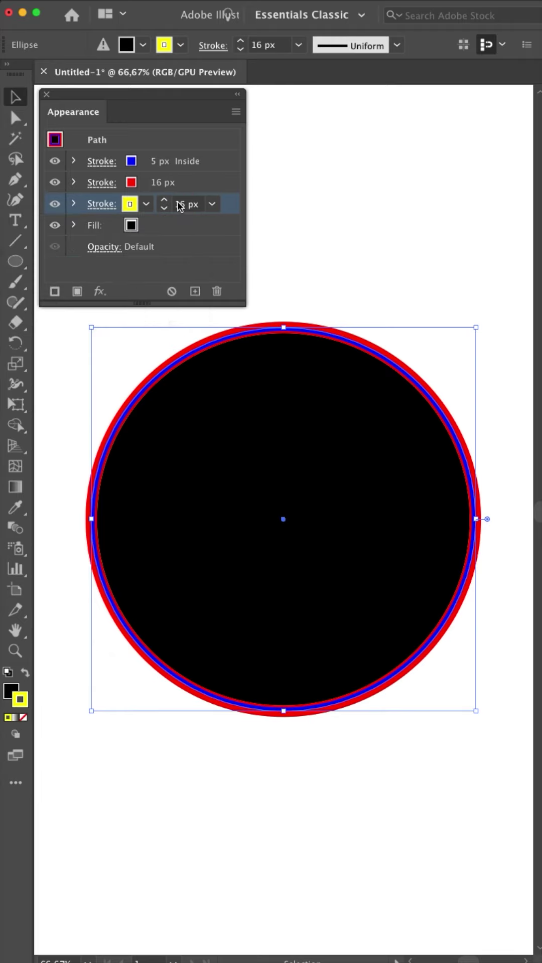
Step: Set the yellow stroke's weight to 30 px, then step it down to 28 px
{"action": "left_click", "coordinate": [180, 206]}
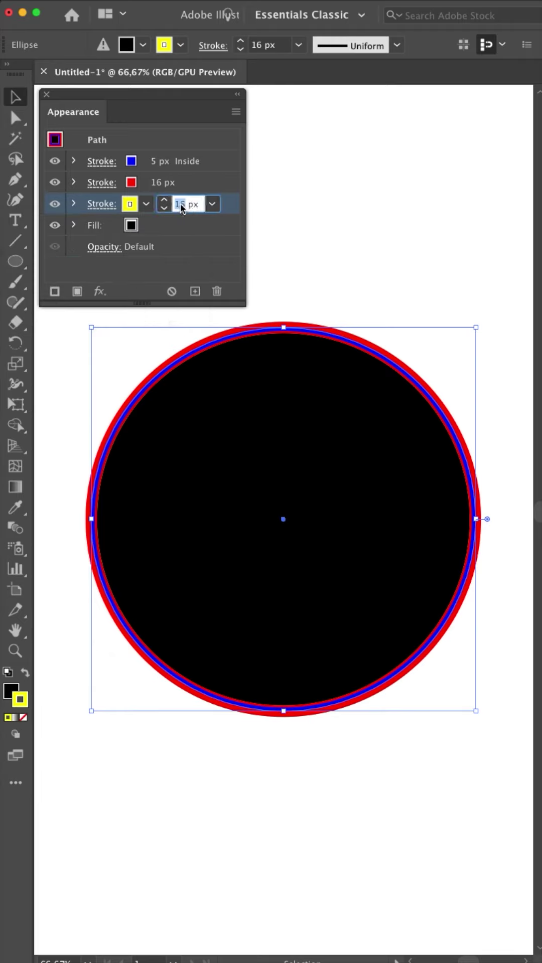
{"action": "type", "text": "30"}
{"action": "key", "text": "Return"}
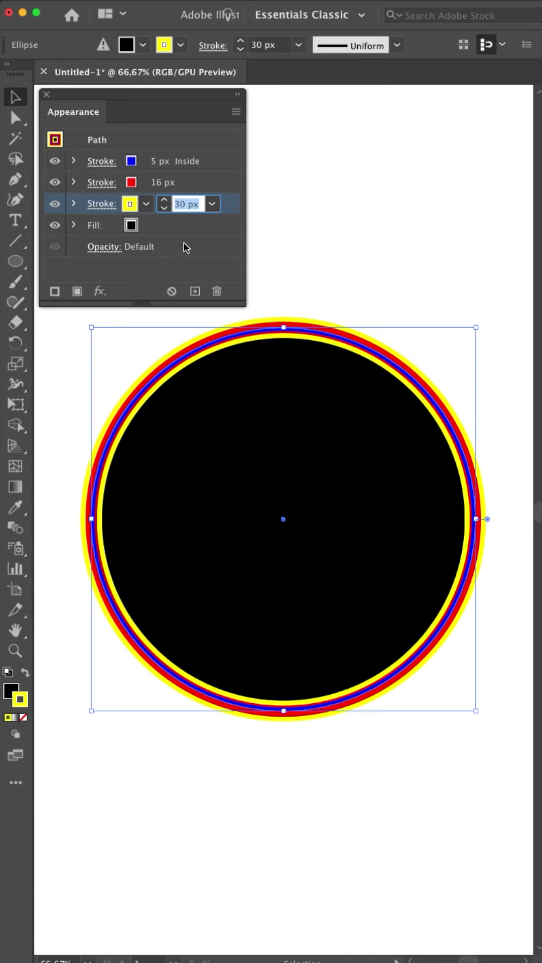
{"action": "left_click", "coordinate": [164, 208]}
{"action": "left_click", "coordinate": [165, 208]}
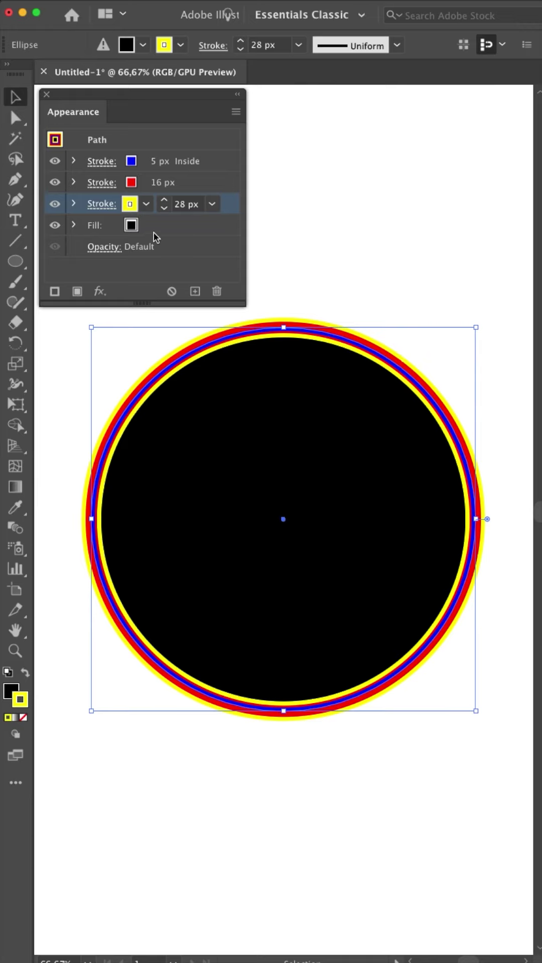
Step: Align the yellow stroke to Inside in its stroke options
{"action": "left_click", "coordinate": [101, 205]}
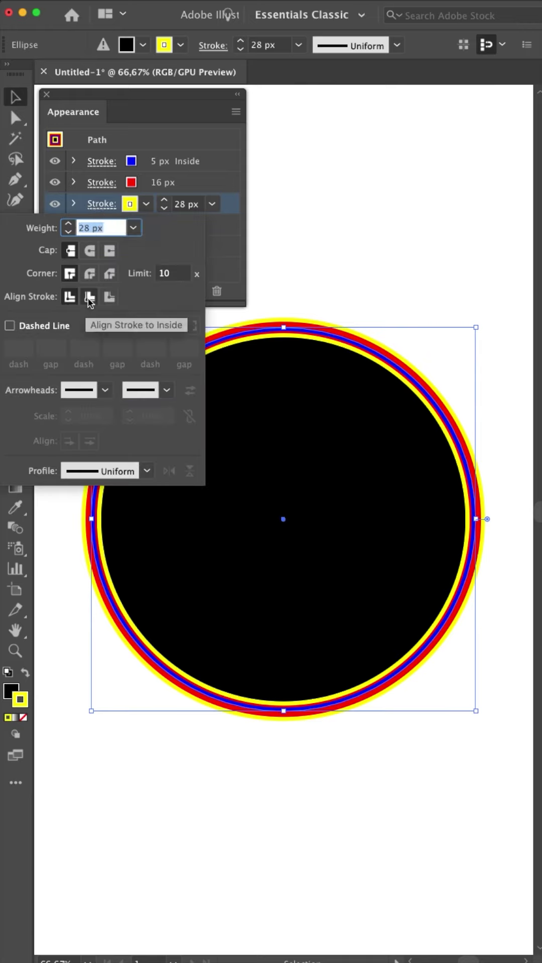
{"action": "left_click", "coordinate": [90, 297]}
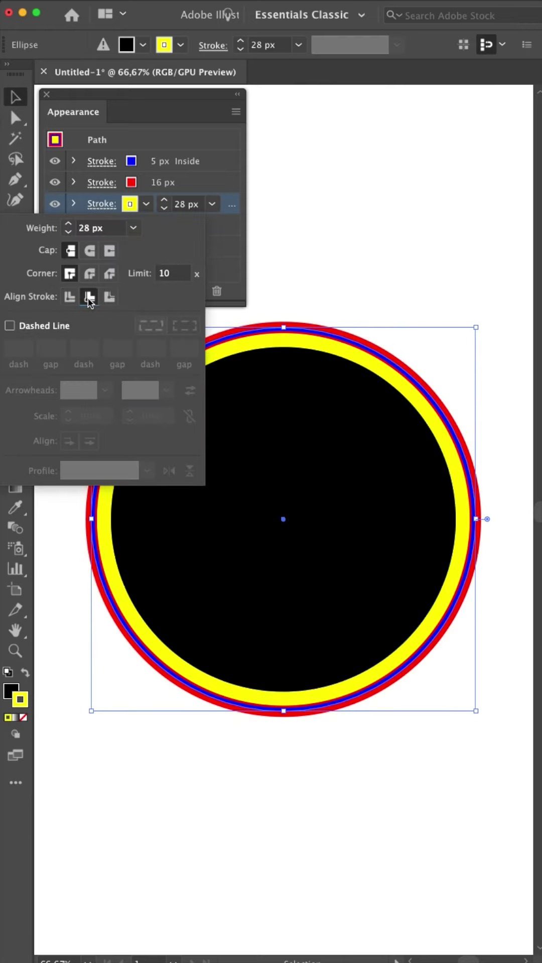
{"action": "left_click", "coordinate": [223, 235]}
Step: Thin the yellow stroke down to 14 px, then deselect the circle
{"action": "left_click_drag", "start_coordinate": [164, 208], "coordinate": [166, 211]}
{"action": "left_click", "coordinate": [165, 210]}
{"action": "left_click", "coordinate": [165, 209]}
{"action": "left_click", "coordinate": [165, 210]}
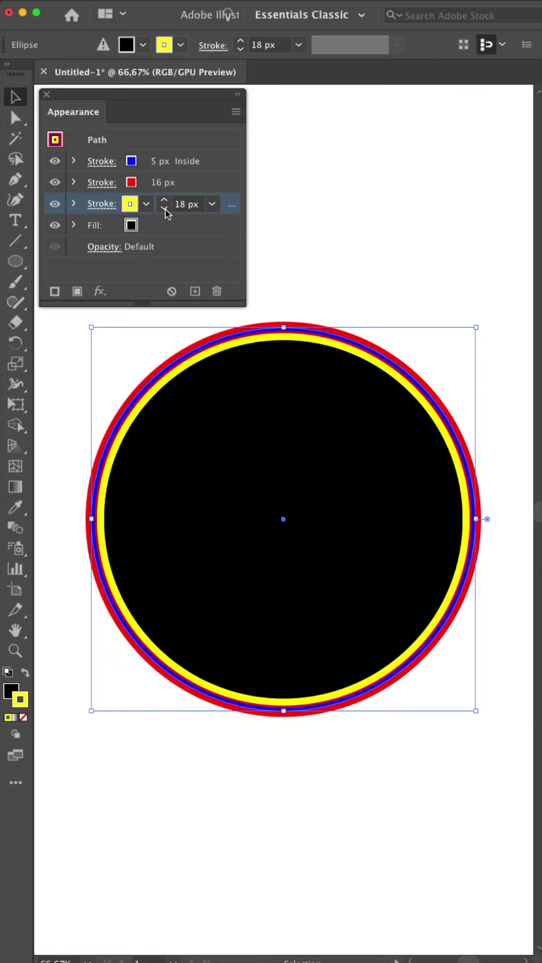
{"action": "left_click", "coordinate": [165, 209]}
{"action": "left_click", "coordinate": [165, 210]}
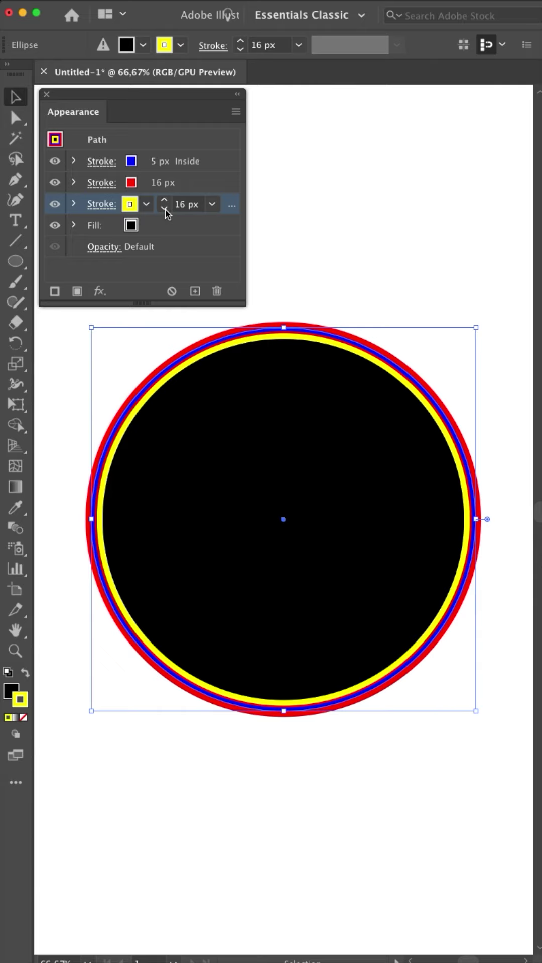
{"action": "left_click", "coordinate": [165, 210]}
{"action": "left_click", "coordinate": [165, 210]}
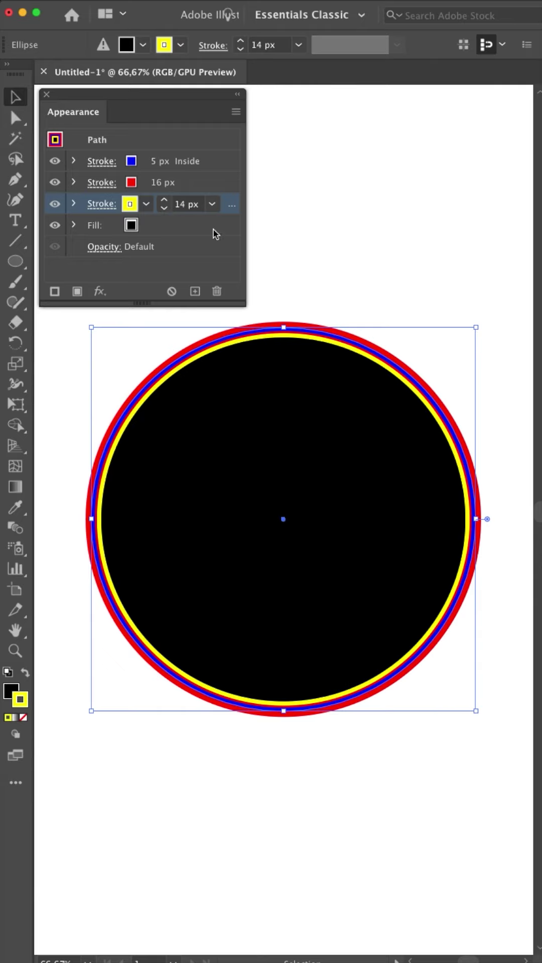
{"action": "left_click", "coordinate": [356, 255]}
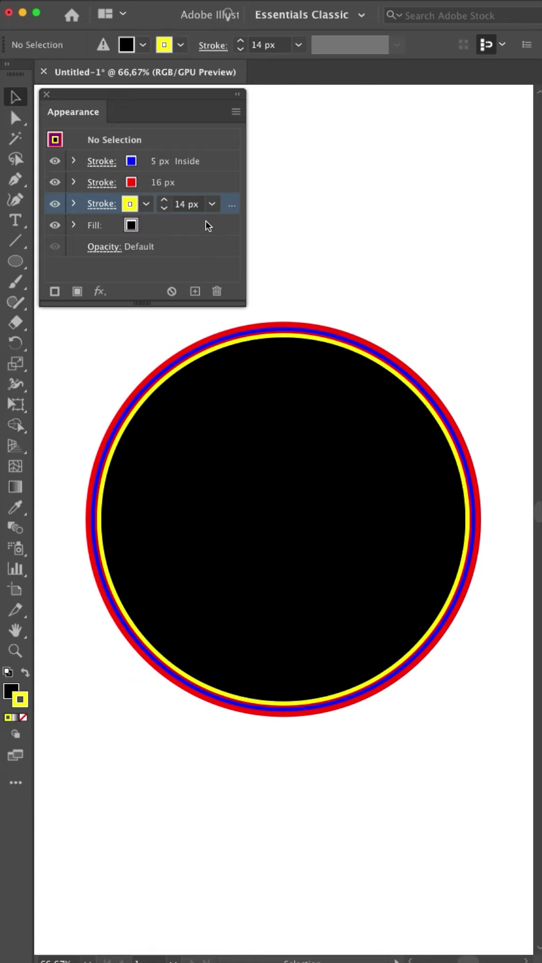
Step: Select the circle and move it slightly lower on the artboard
{"action": "left_click", "coordinate": [364, 381]}
{"action": "left_click_drag", "start_coordinate": [362, 377], "coordinate": [381, 572]}
{"action": "left_click_drag", "start_coordinate": [352, 603], "coordinate": [339, 425]}
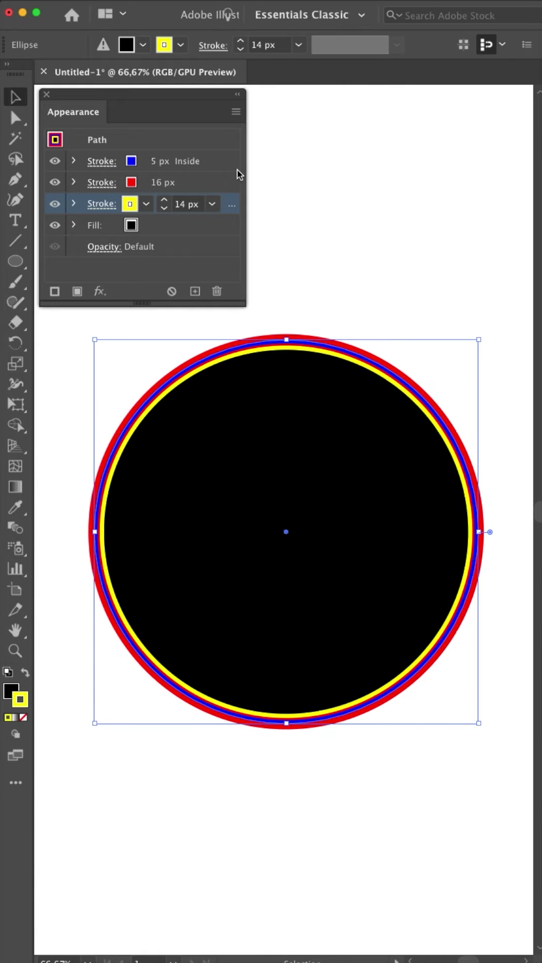
Step: Collapse the yellow stroke's details and briefly expand then hide the fill's opacity setting
{"action": "left_click", "coordinate": [185, 241]}
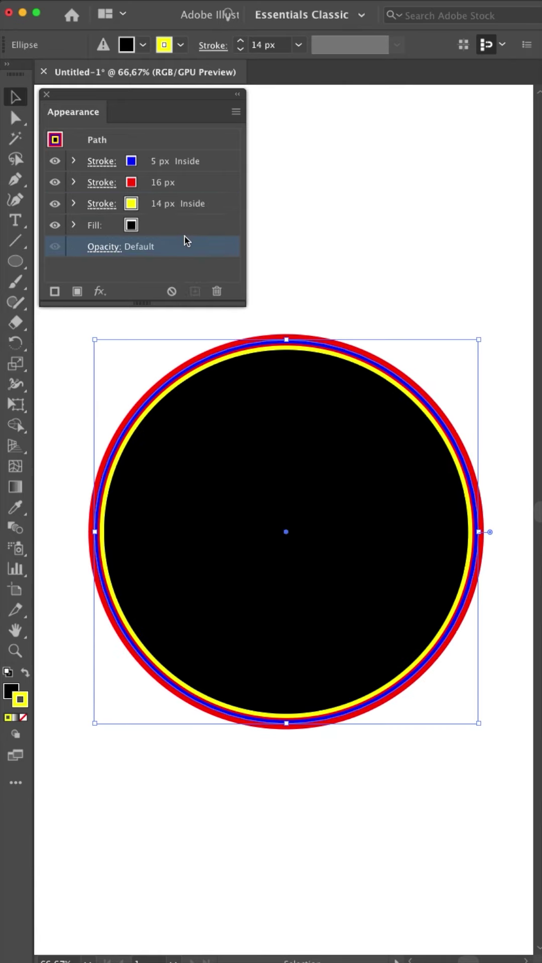
{"action": "left_click", "coordinate": [335, 353]}
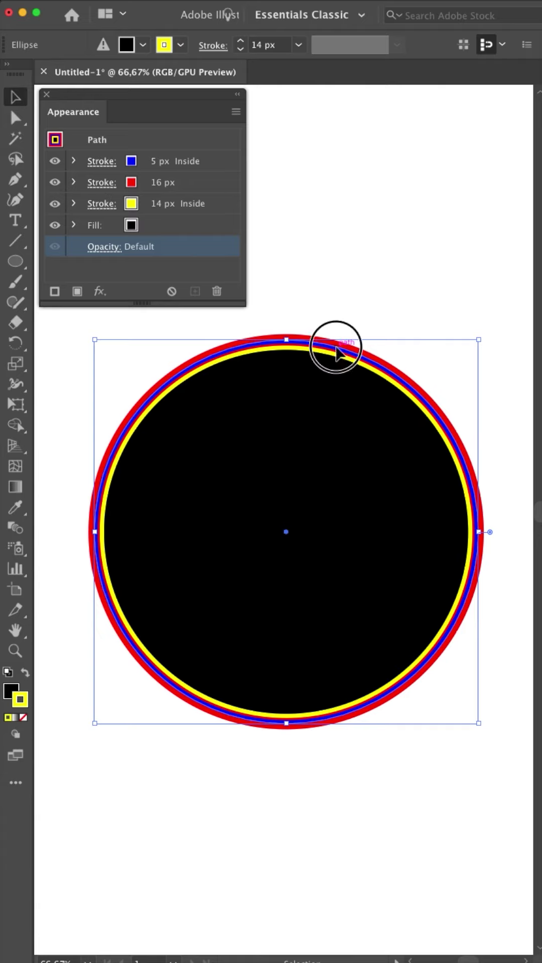
{"action": "left_click", "coordinate": [74, 225]}
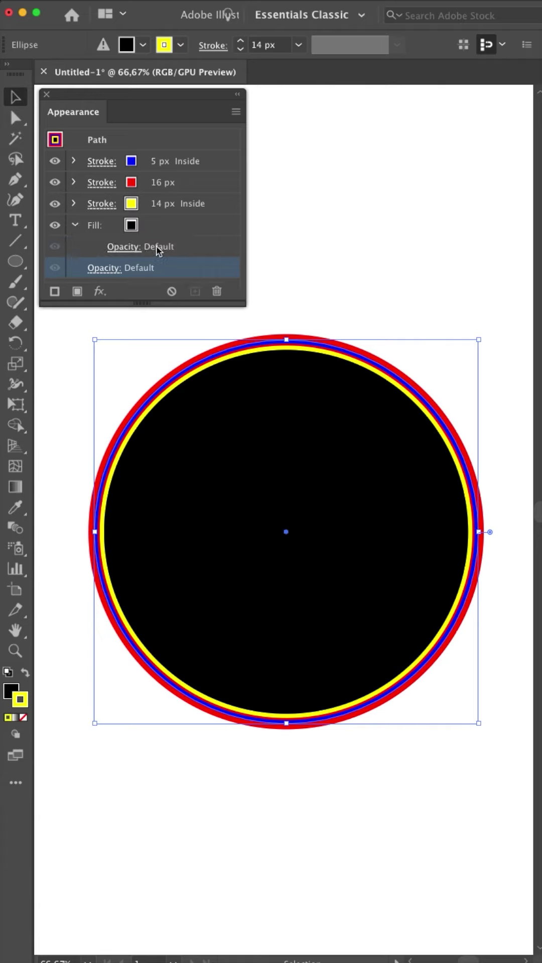
{"action": "left_click", "coordinate": [75, 226]}
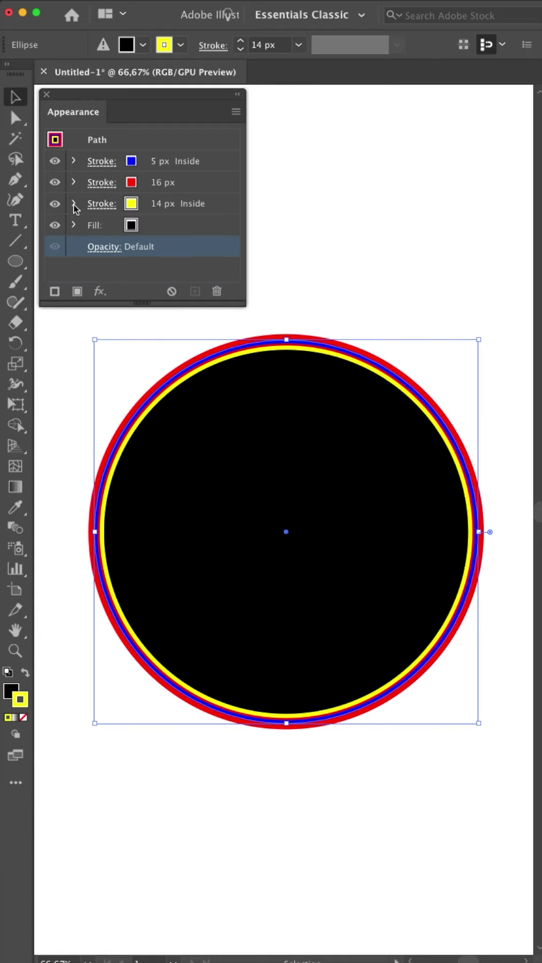
Step: Set the yellow stroke's opacity to 40% in the Appearance panel
{"action": "left_click", "coordinate": [73, 204]}
{"action": "left_click", "coordinate": [123, 226]}
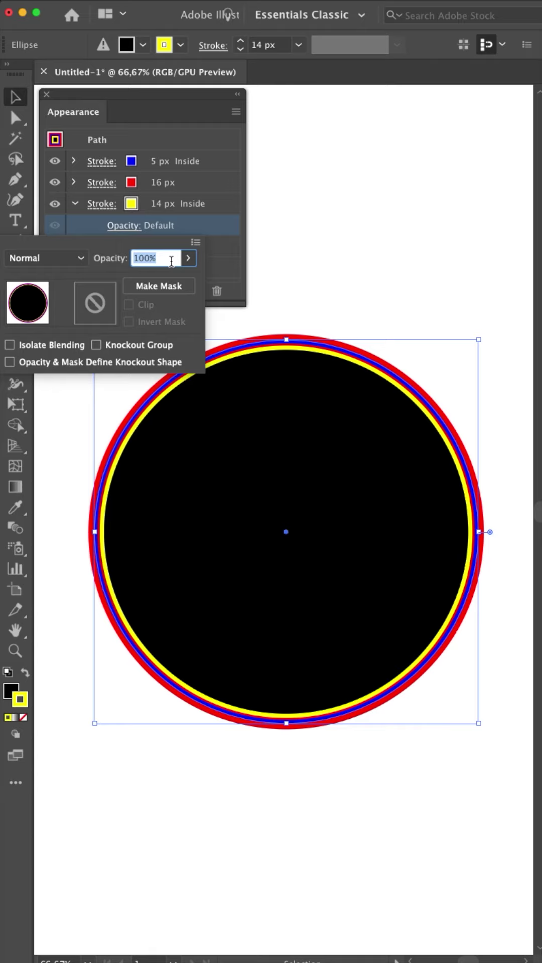
{"action": "type", "text": "20"}
{"action": "key", "text": "Tab"}
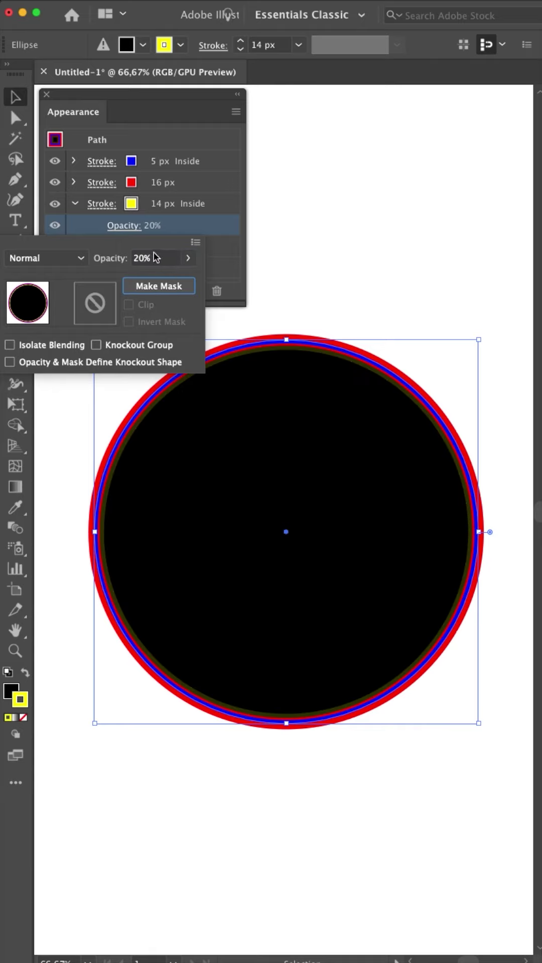
{"action": "left_click", "coordinate": [156, 258]}
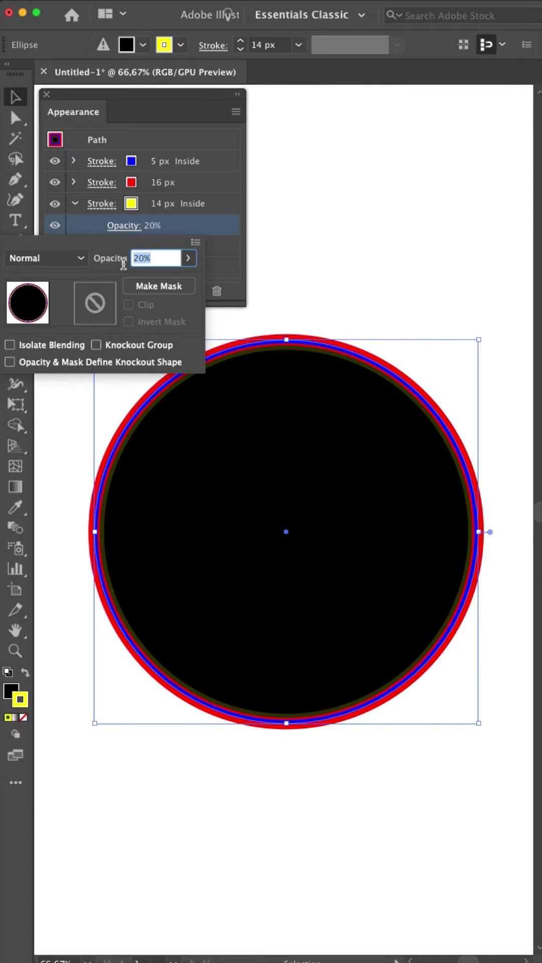
{"action": "type", "text": "40"}
{"action": "key", "text": "Tab"}
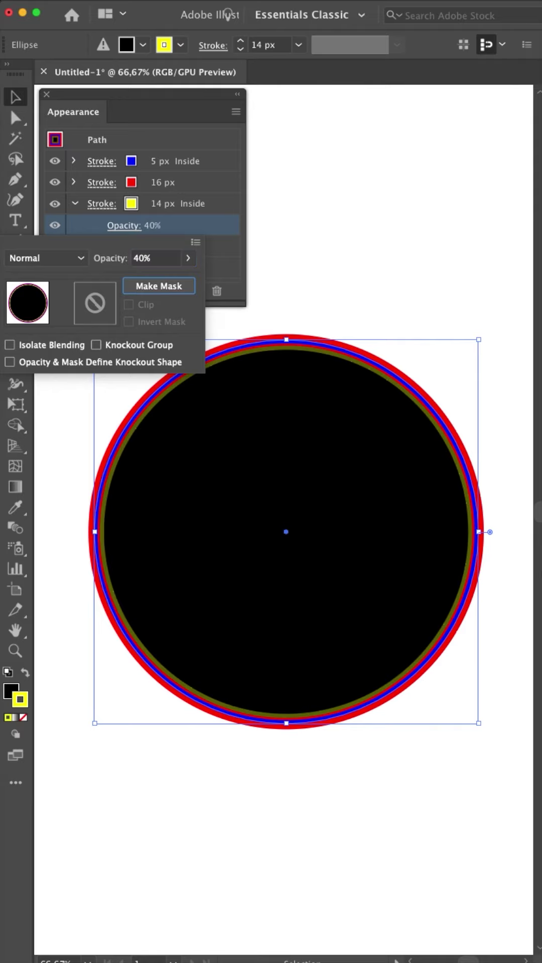
{"action": "left_click", "coordinate": [370, 374]}
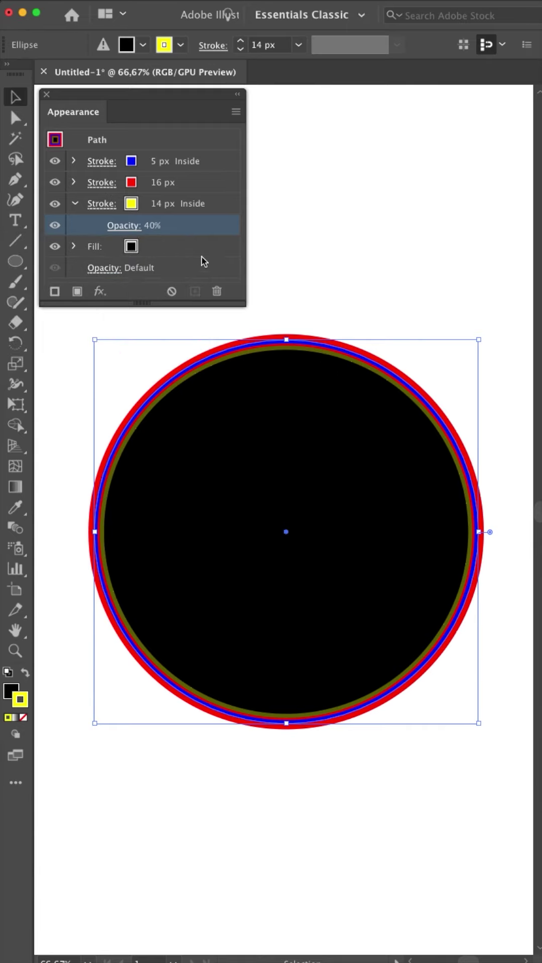
{"action": "left_click", "coordinate": [74, 204]}
Step: Set the red stroke's opacity to 20%
{"action": "left_click", "coordinate": [74, 183]}
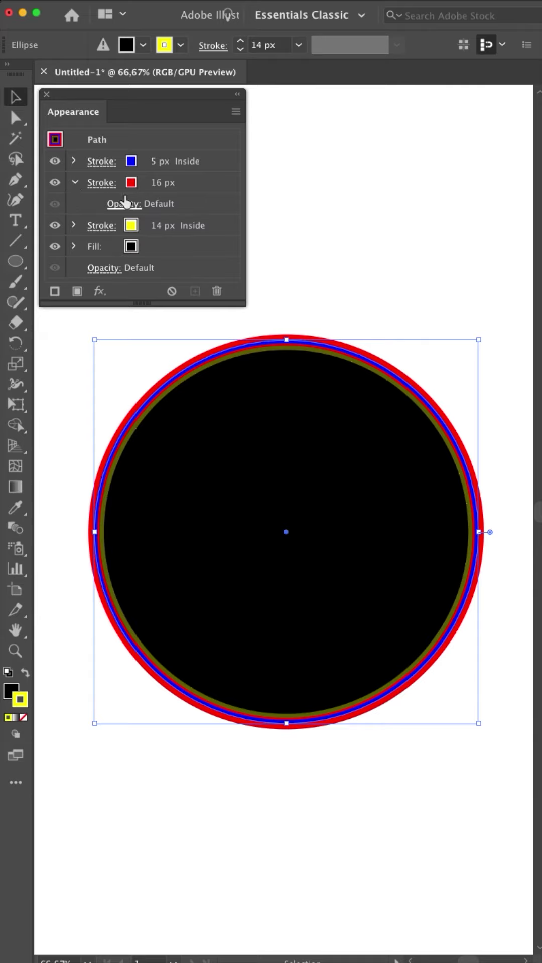
{"action": "left_click", "coordinate": [124, 203]}
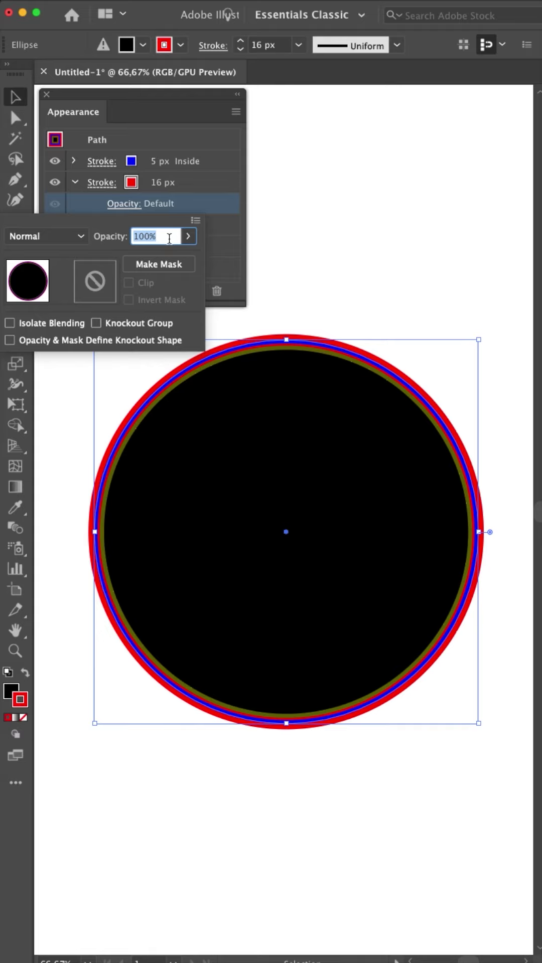
{"action": "type", "text": "20"}
{"action": "key", "text": "Tab"}
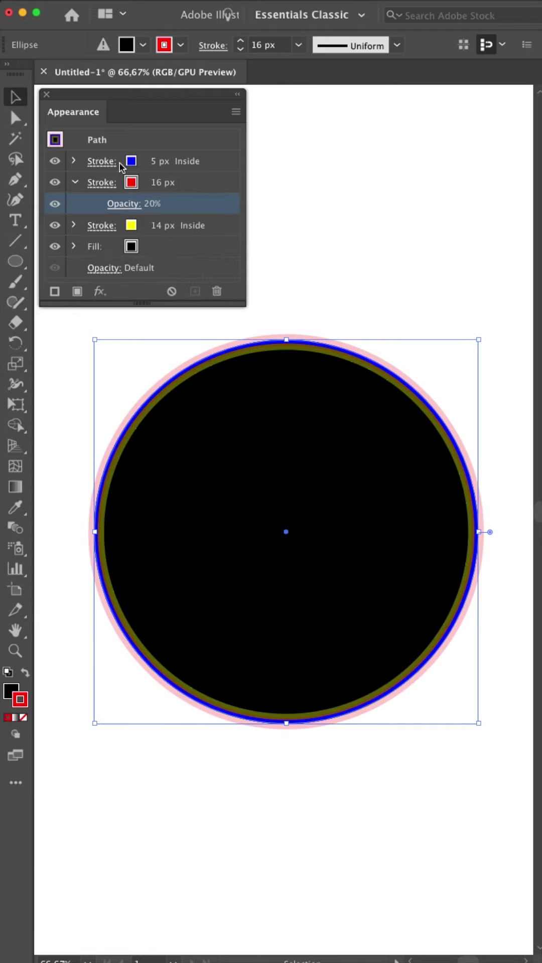
Step: Set the blue stroke's opacity to 50% and deselect the circle
{"action": "left_click", "coordinate": [74, 160]}
{"action": "left_click", "coordinate": [118, 183]}
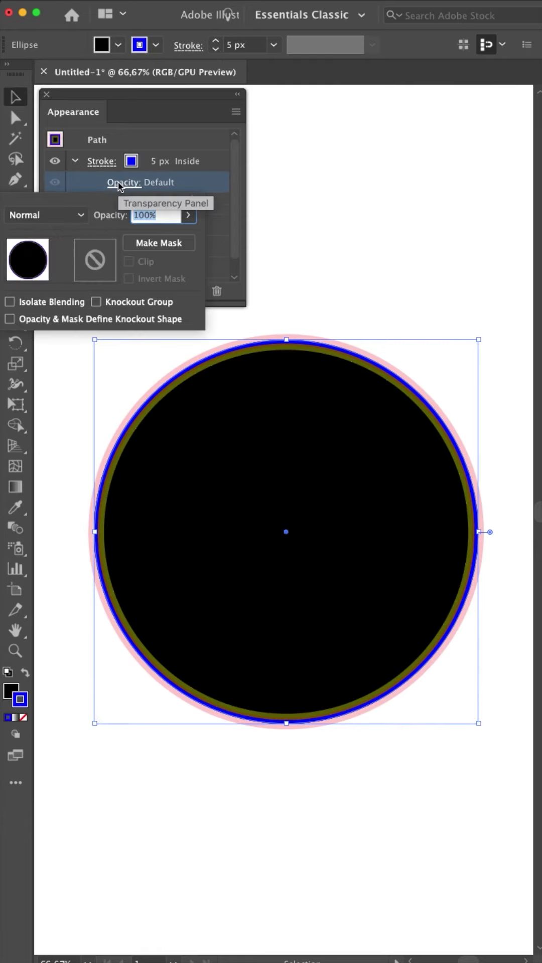
{"action": "type", "text": "80"}
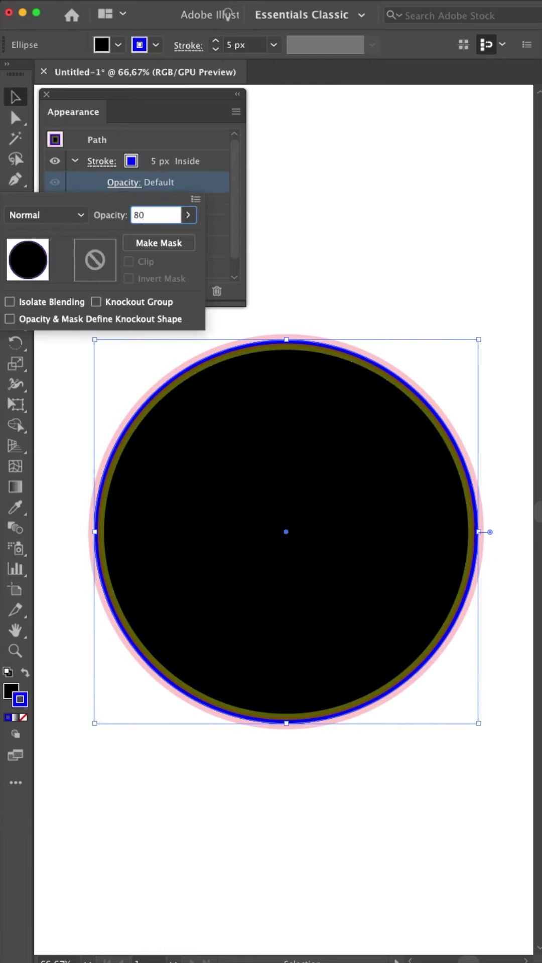
{"action": "key", "text": "Return"}
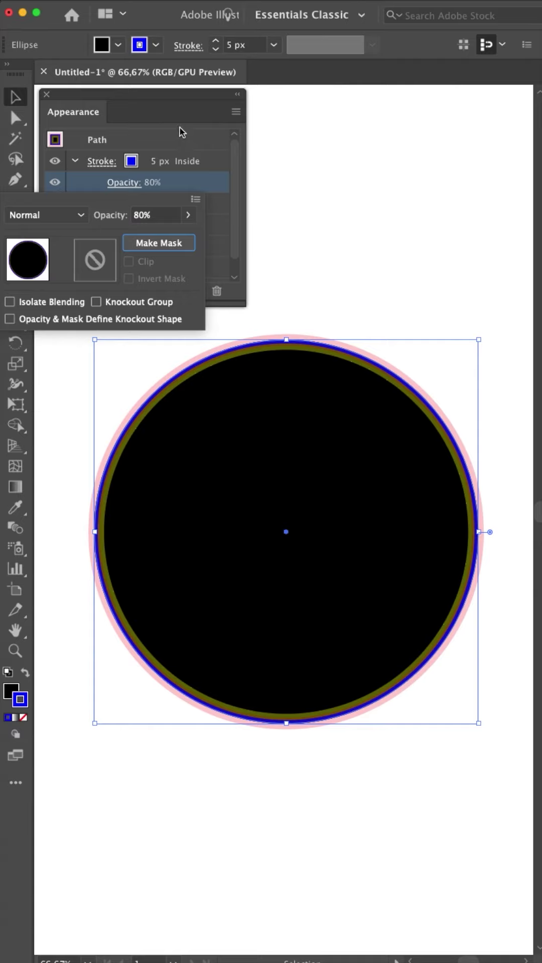
{"action": "left_click", "coordinate": [120, 183]}
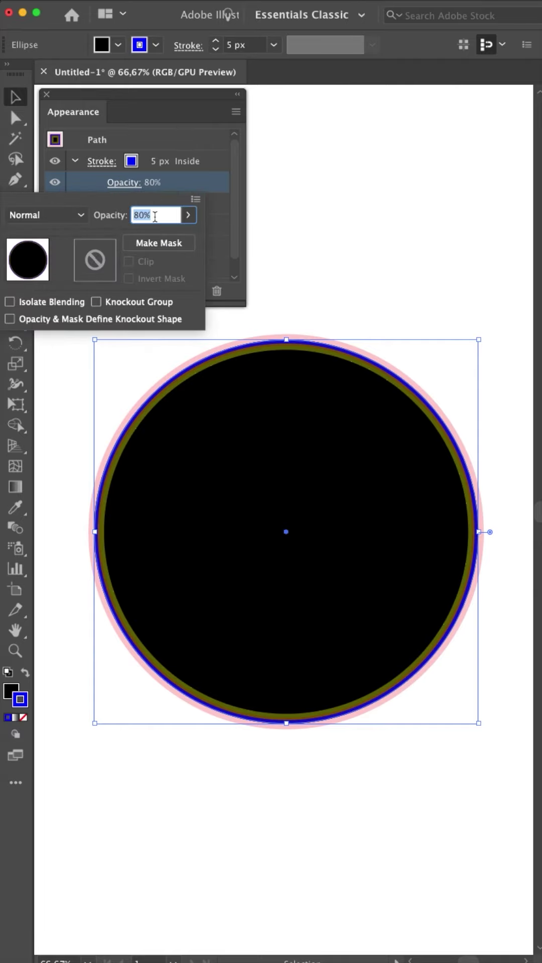
{"action": "type", "text": "50"}
{"action": "key", "text": "Tab"}
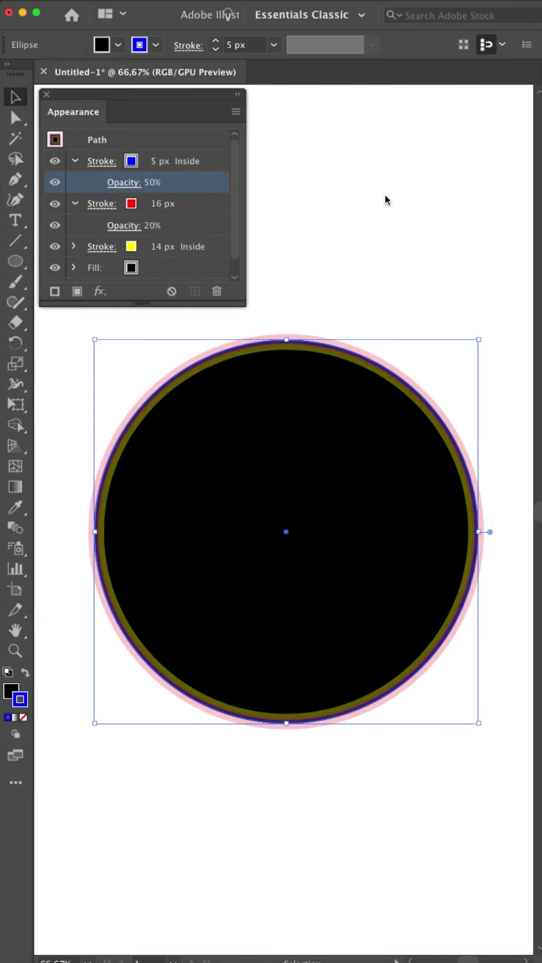
{"action": "left_click", "coordinate": [385, 198]}
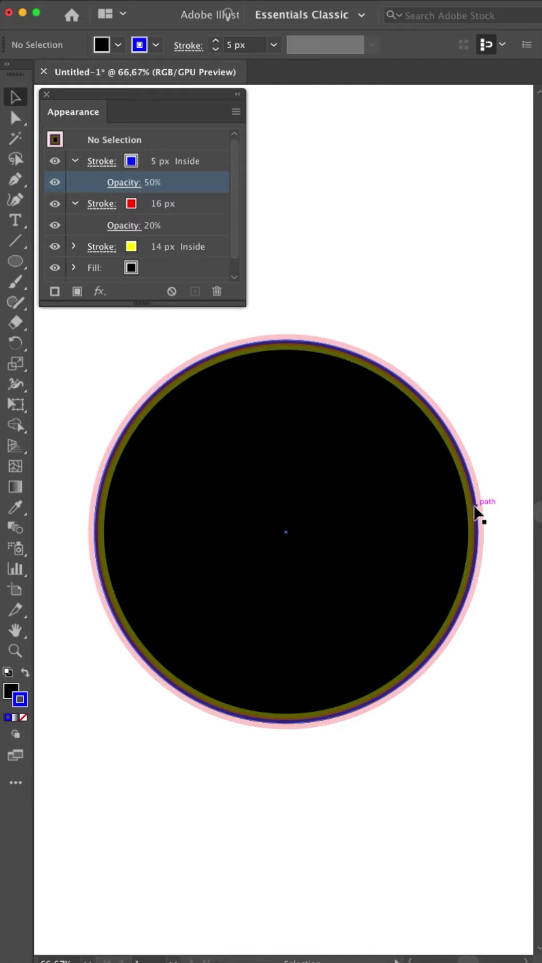
Step: Zoom in twice to 150% and pan to the circle's top edge
{"action": "key", "text": "super+equal"}
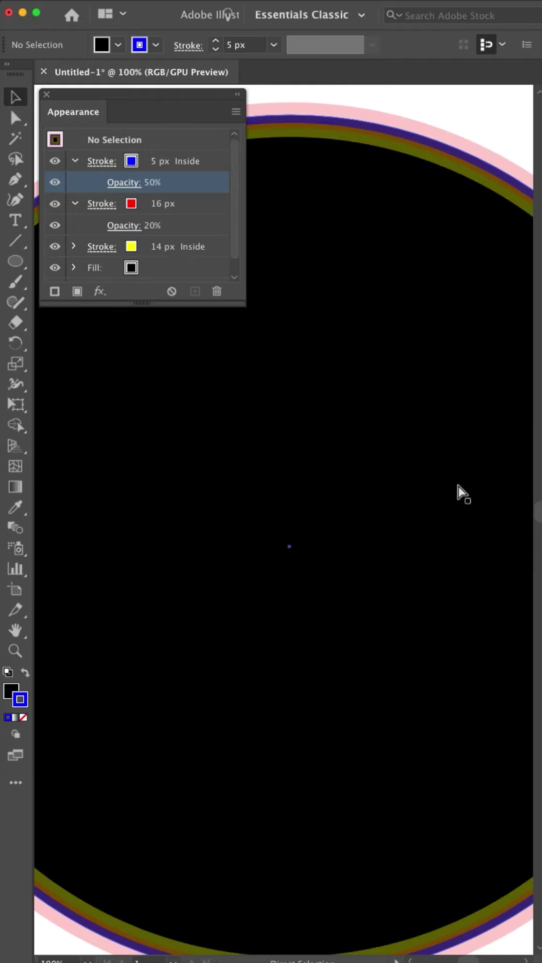
{"action": "key", "text": "super+equal"}
{"action": "left_click_drag", "start_coordinate": [442, 316], "coordinate": [390, 699]}
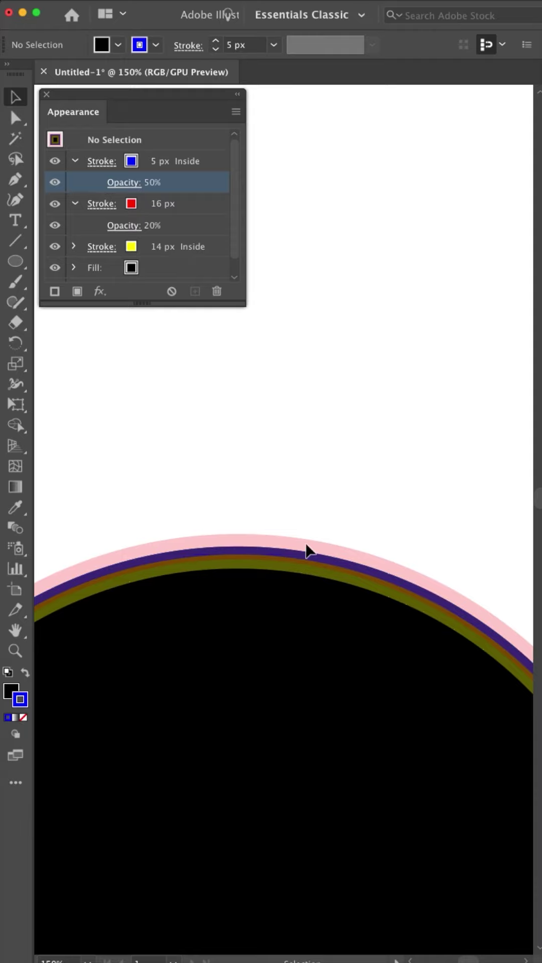